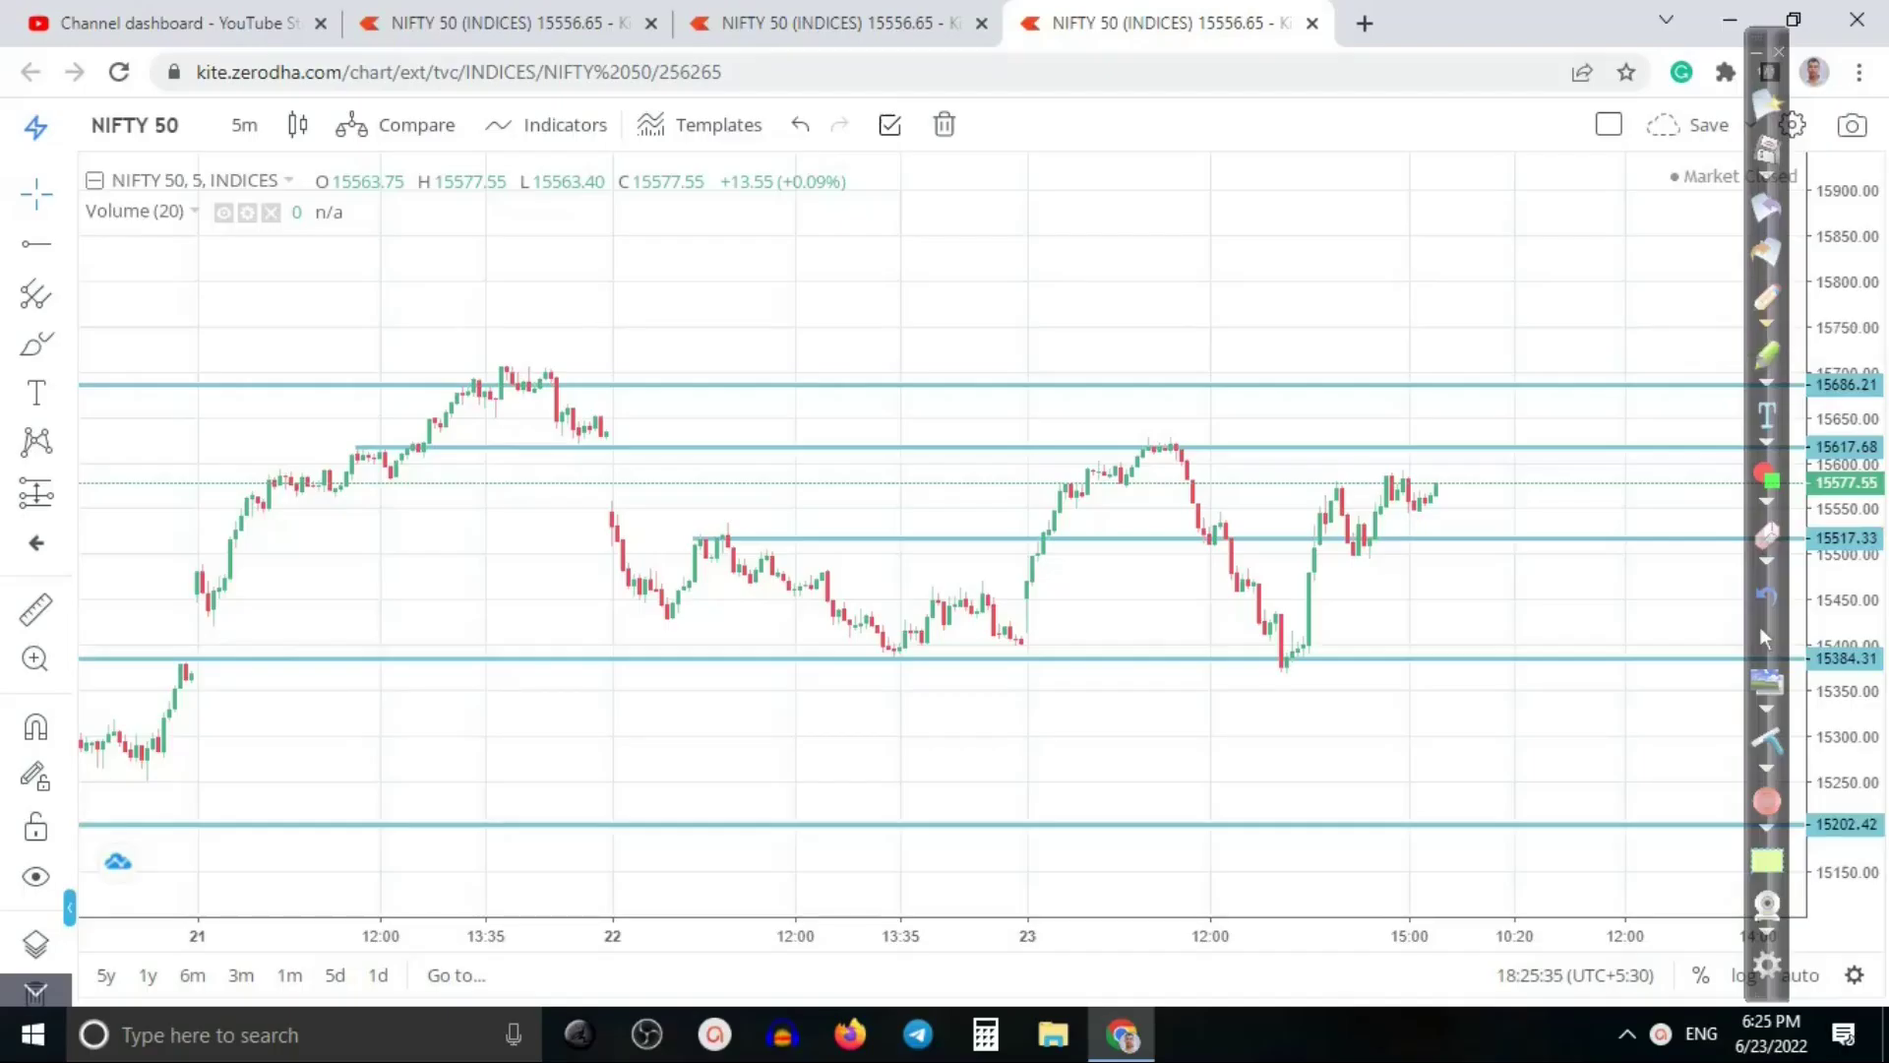
# Step: Arm the red annotation pen over the 5-minute NIFTY 50 chart
pyautogui.click(1767, 296)
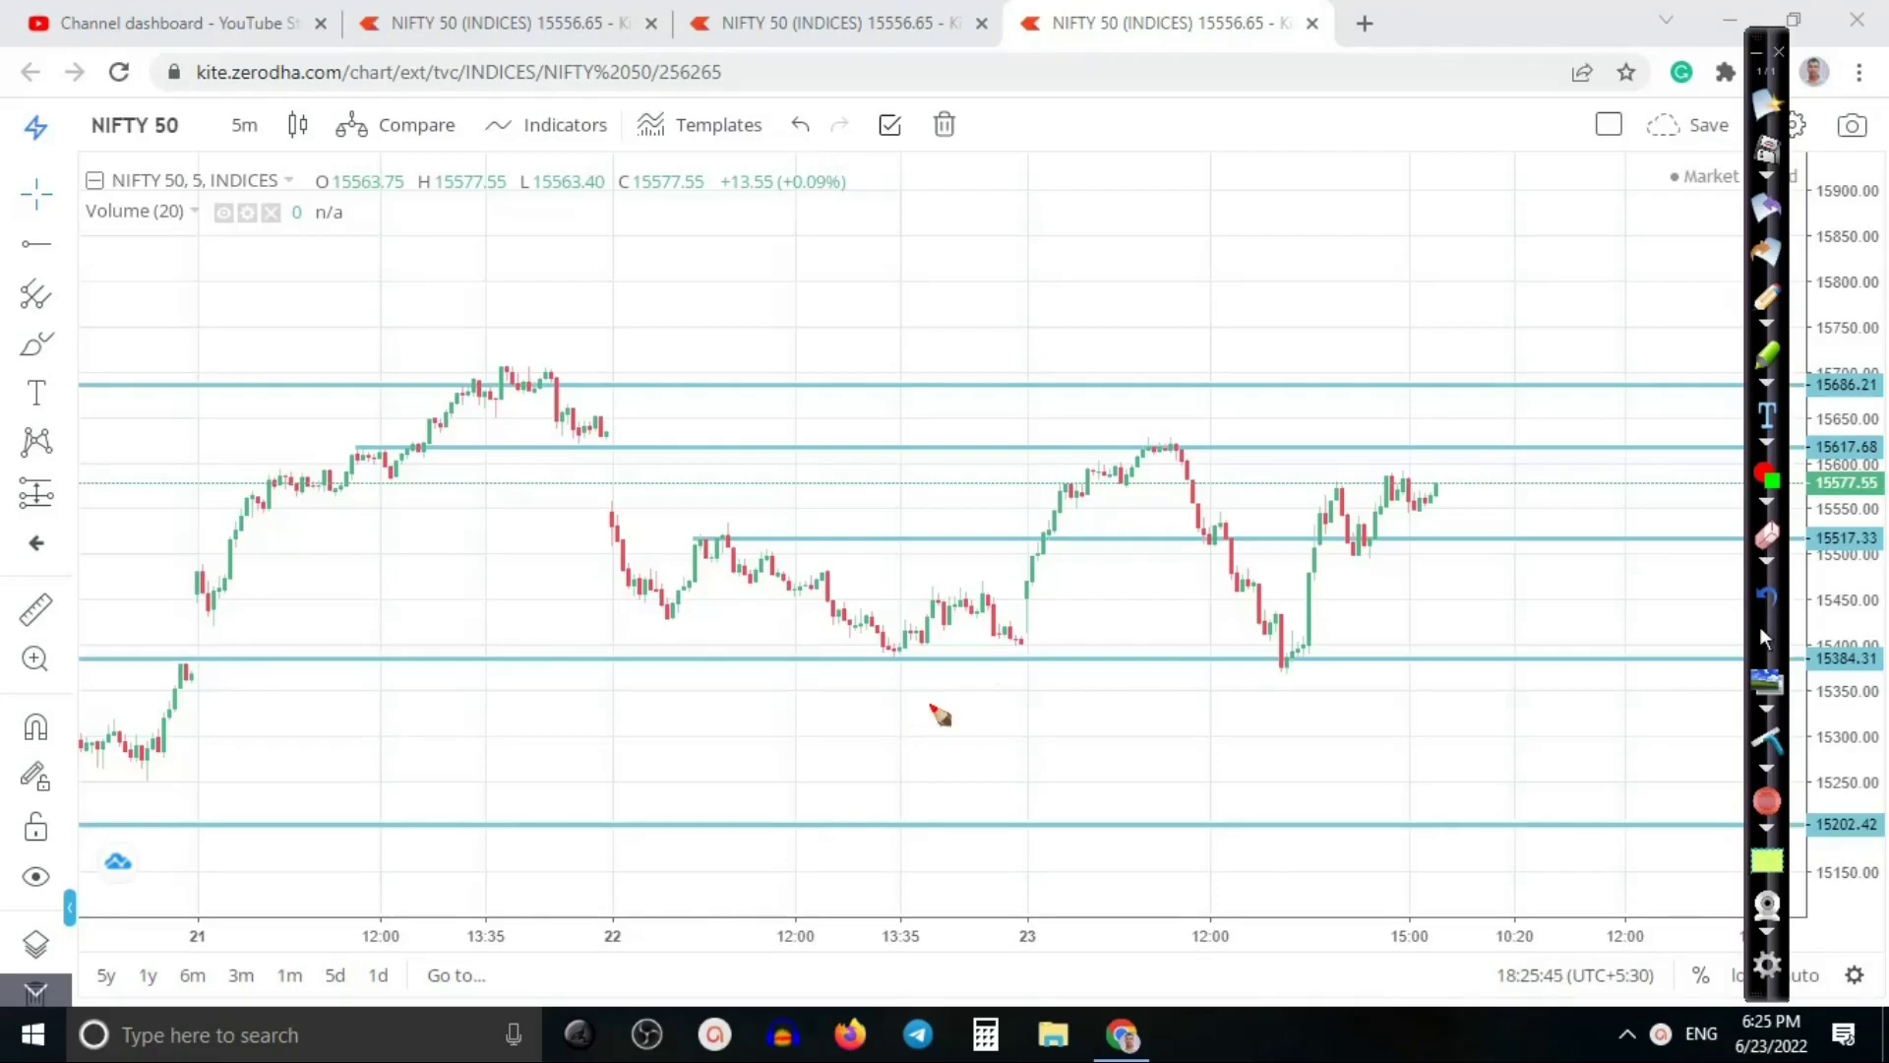
pyautogui.moveTo(1022, 601)
pyautogui.mouseDown()
pyautogui.moveTo(1045, 610)
pyautogui.moveTo(1051, 532)
pyautogui.moveTo(1028, 518)
pyautogui.moveTo(1045, 534)
pyautogui.moveTo(1152, 451)
pyautogui.moveTo(1180, 450)
pyautogui.moveTo(1133, 457)
pyautogui.moveTo(1179, 454)
pyautogui.mouseUp()
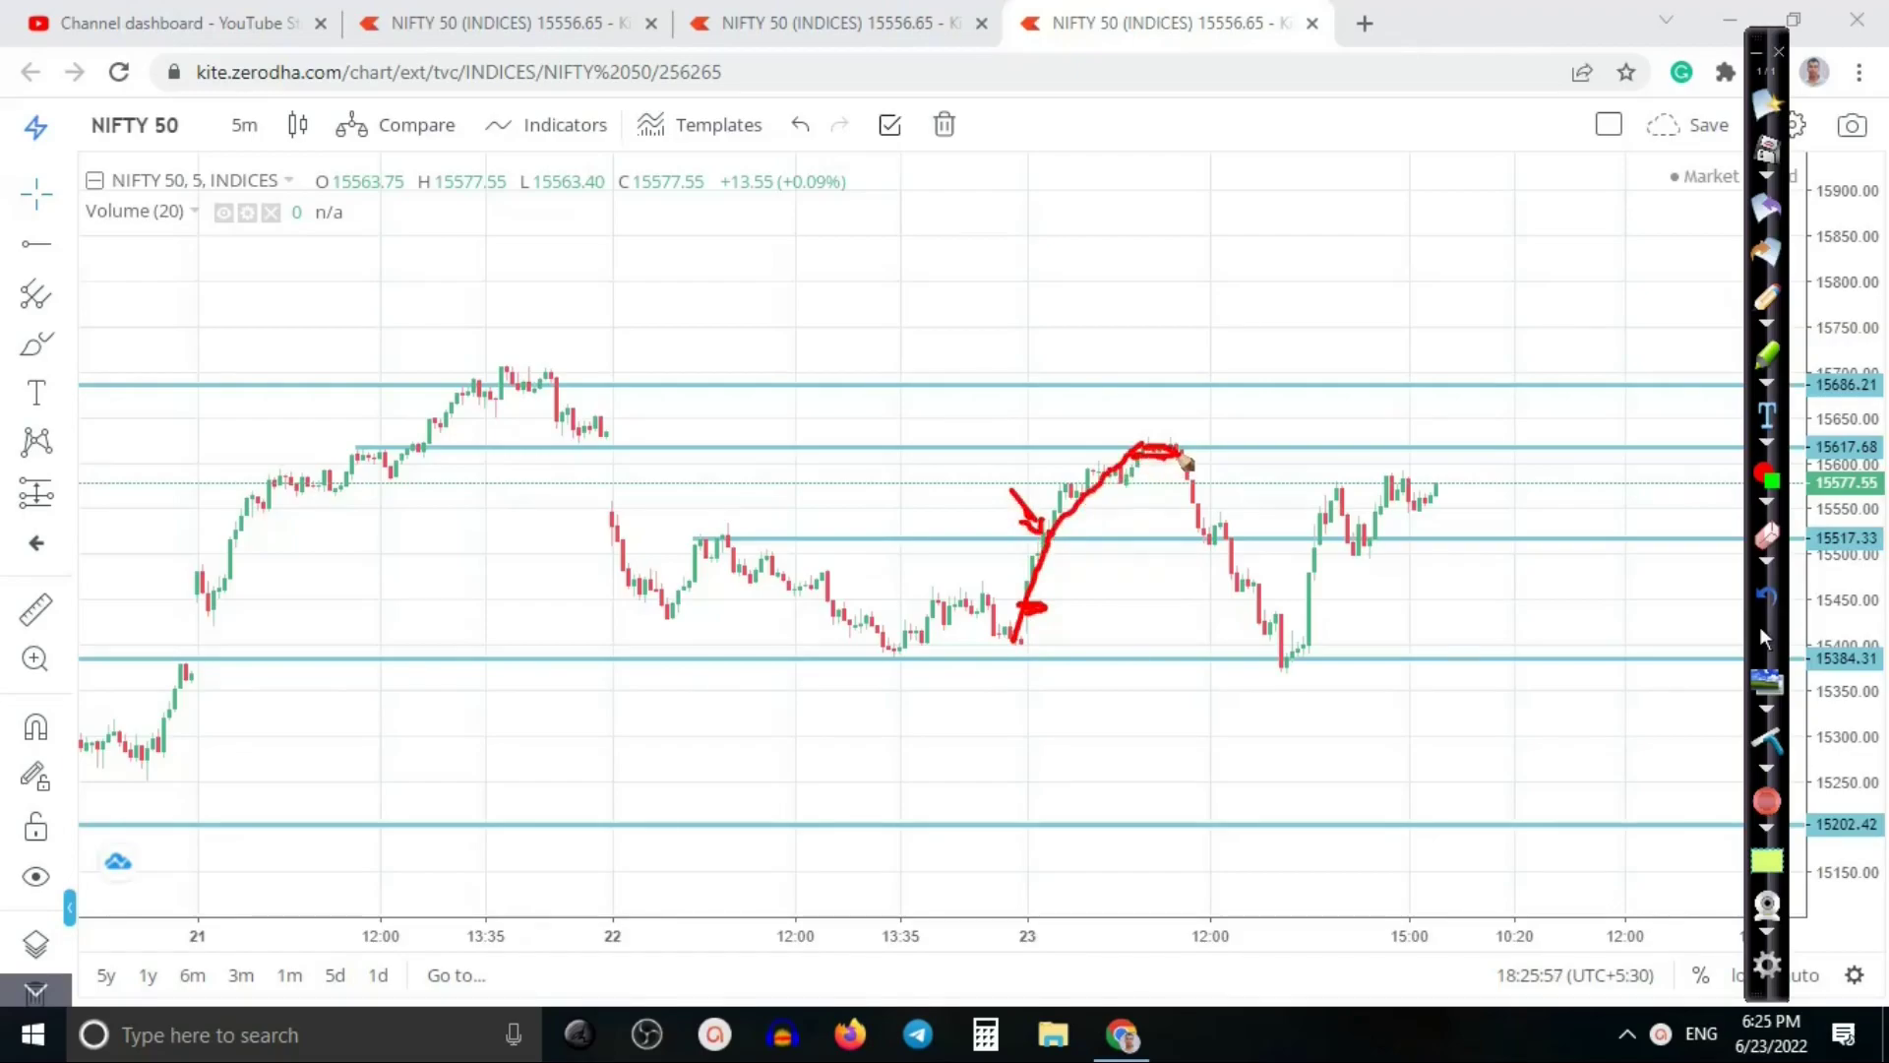
pyautogui.moveTo(362, 451); pyautogui.dragTo(425, 448)
pyautogui.moveTo(548, 436); pyautogui.dragTo(610, 440)
pyautogui.moveTo(1087, 434); pyautogui.dragTo(1179, 449)
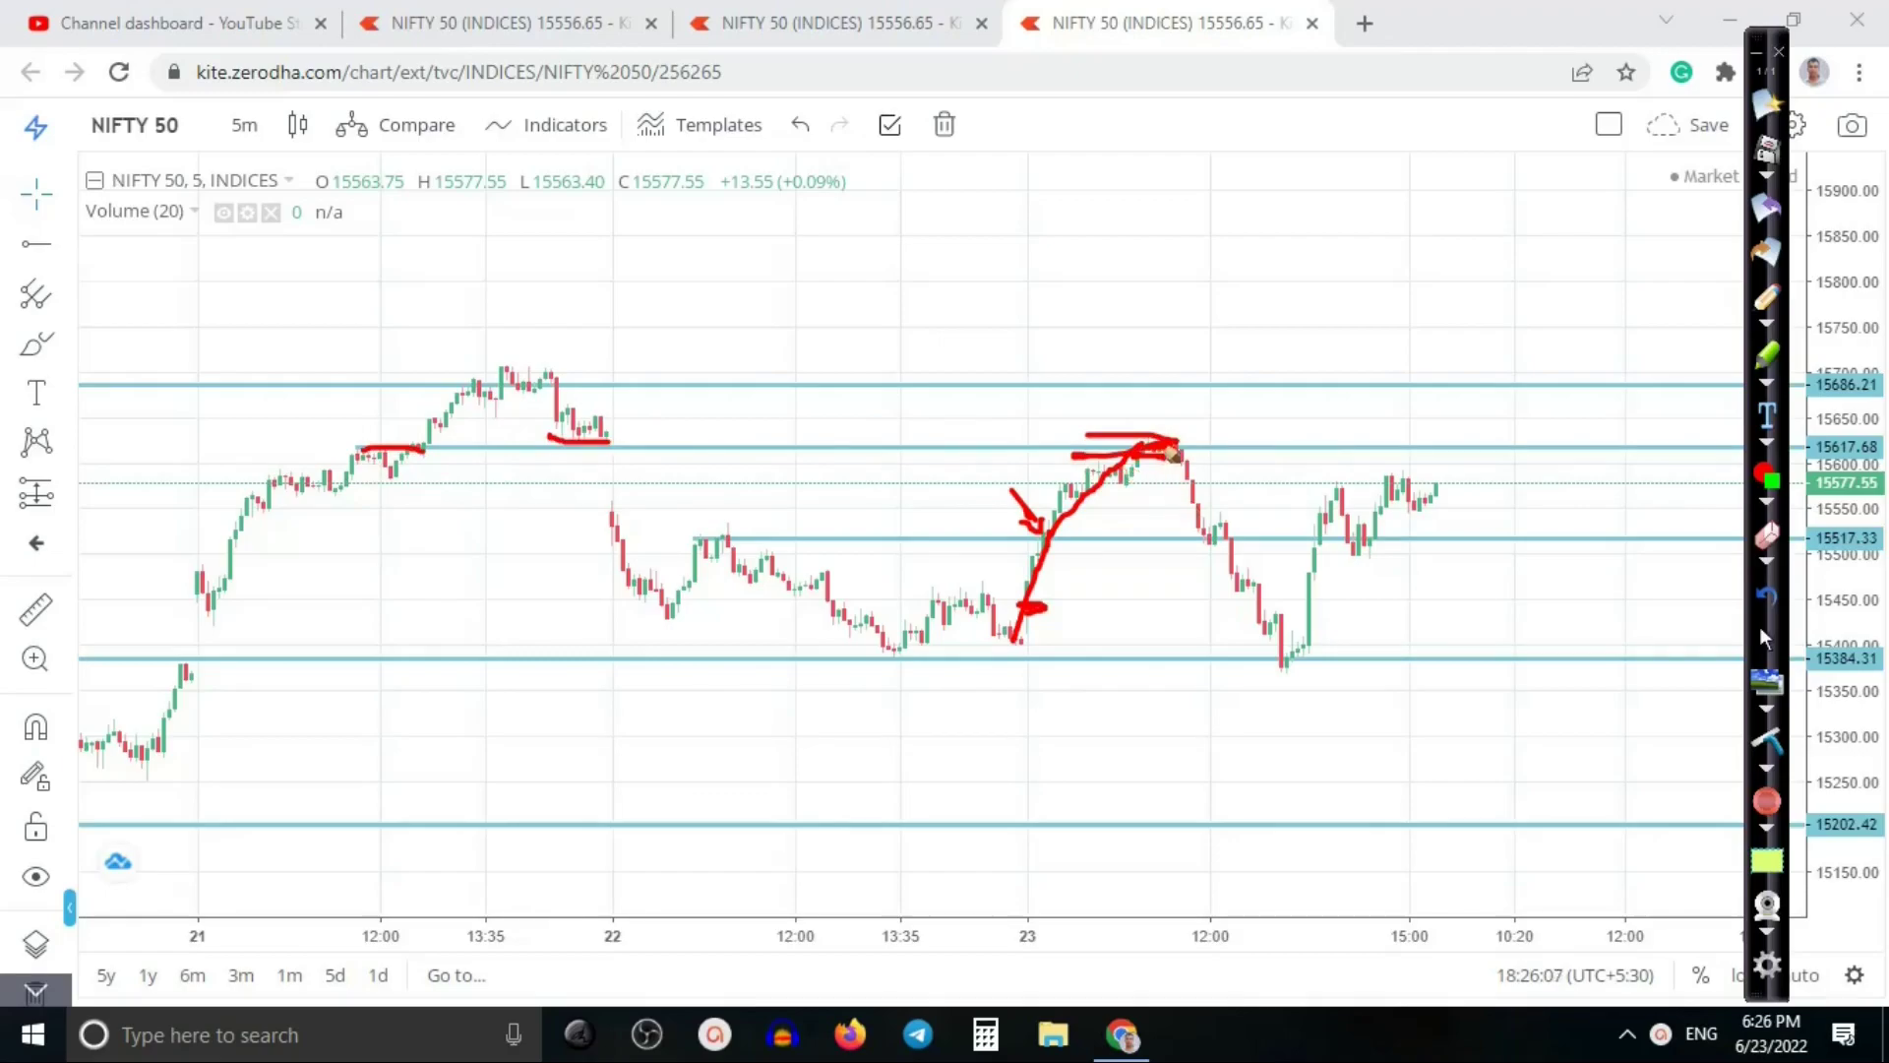
pyautogui.moveTo(1173, 452)
pyautogui.mouseDown()
pyautogui.moveTo(1208, 429)
pyautogui.moveTo(1185, 473)
pyautogui.moveTo(1284, 662)
pyautogui.mouseUp()
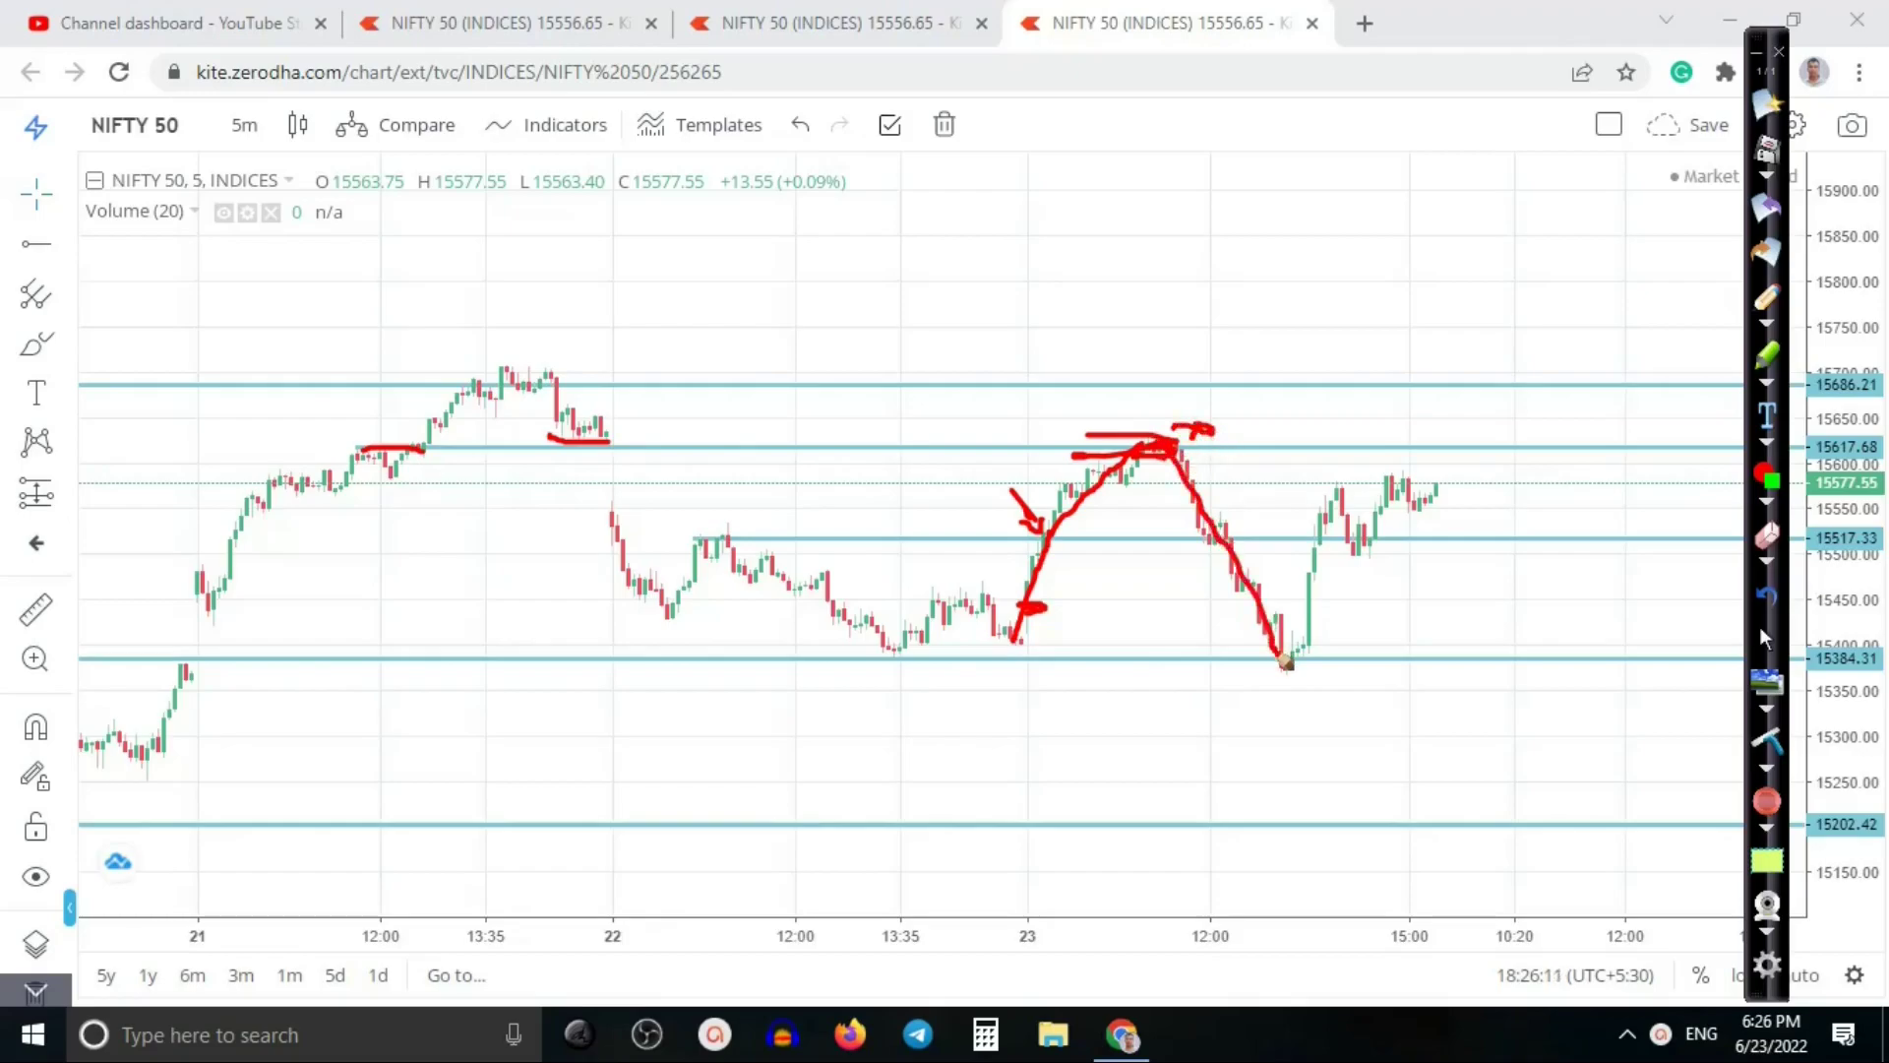
pyautogui.moveTo(908, 654)
pyautogui.mouseDown()
pyautogui.moveTo(984, 651)
pyautogui.moveTo(888, 659)
pyautogui.mouseUp()
pyautogui.moveTo(1274, 649)
pyautogui.mouseDown()
pyautogui.moveTo(1299, 677)
pyautogui.moveTo(1347, 507)
pyautogui.moveTo(1417, 482)
pyautogui.mouseUp()
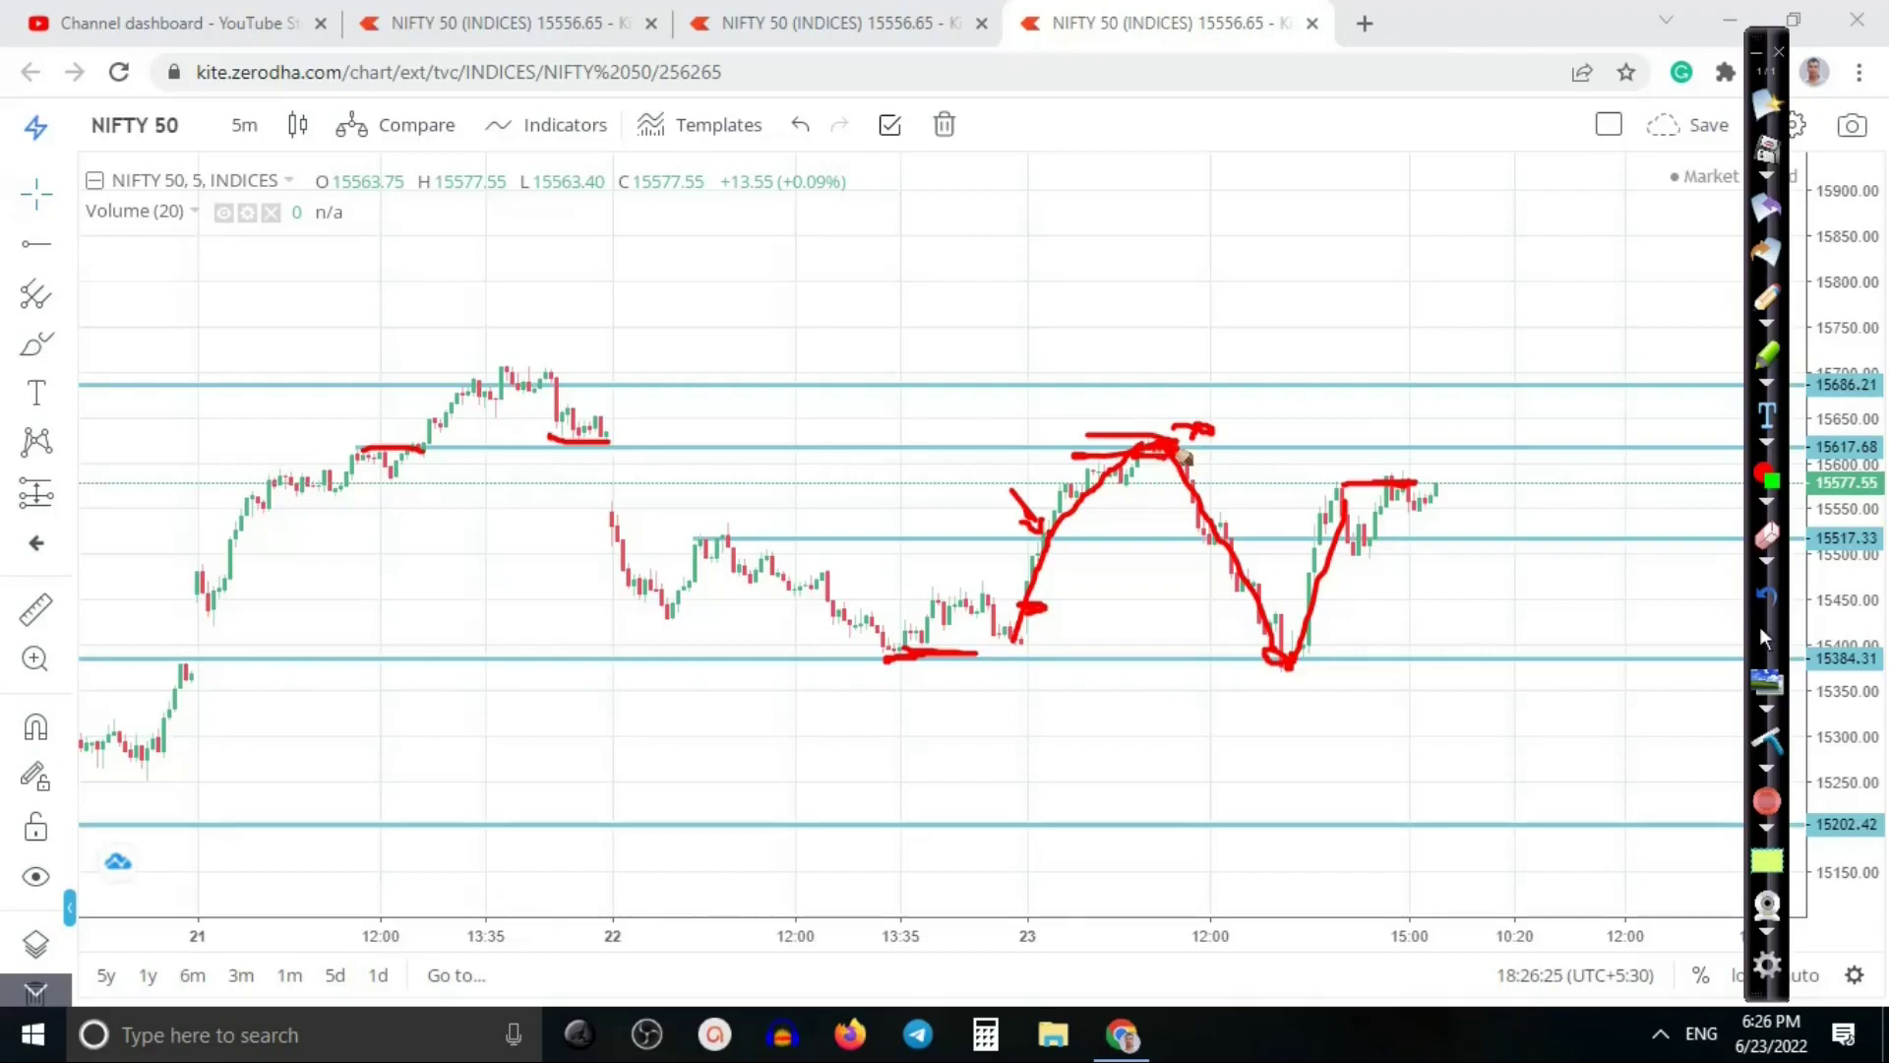
pyautogui.moveTo(1177, 444); pyautogui.dragTo(1212, 433)
pyautogui.moveTo(1367, 482); pyautogui.dragTo(1440, 494)
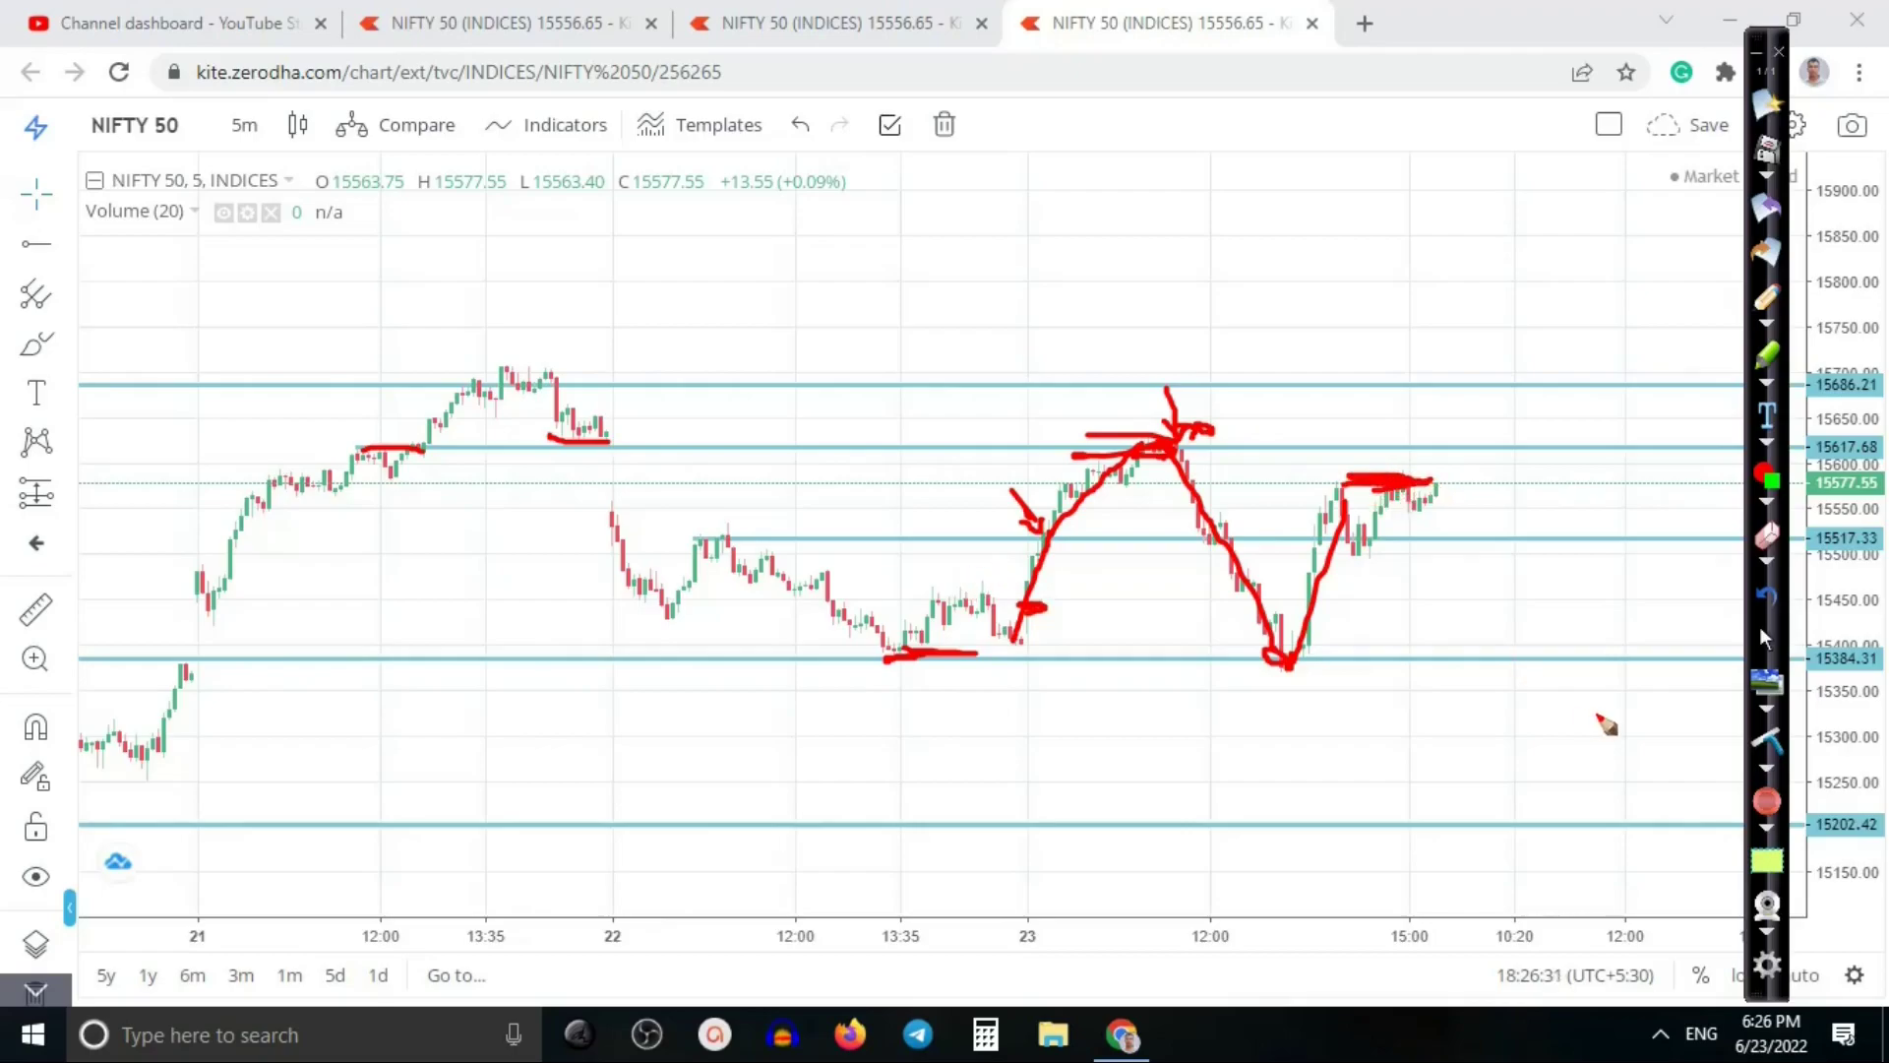
pyautogui.click(1765, 639)
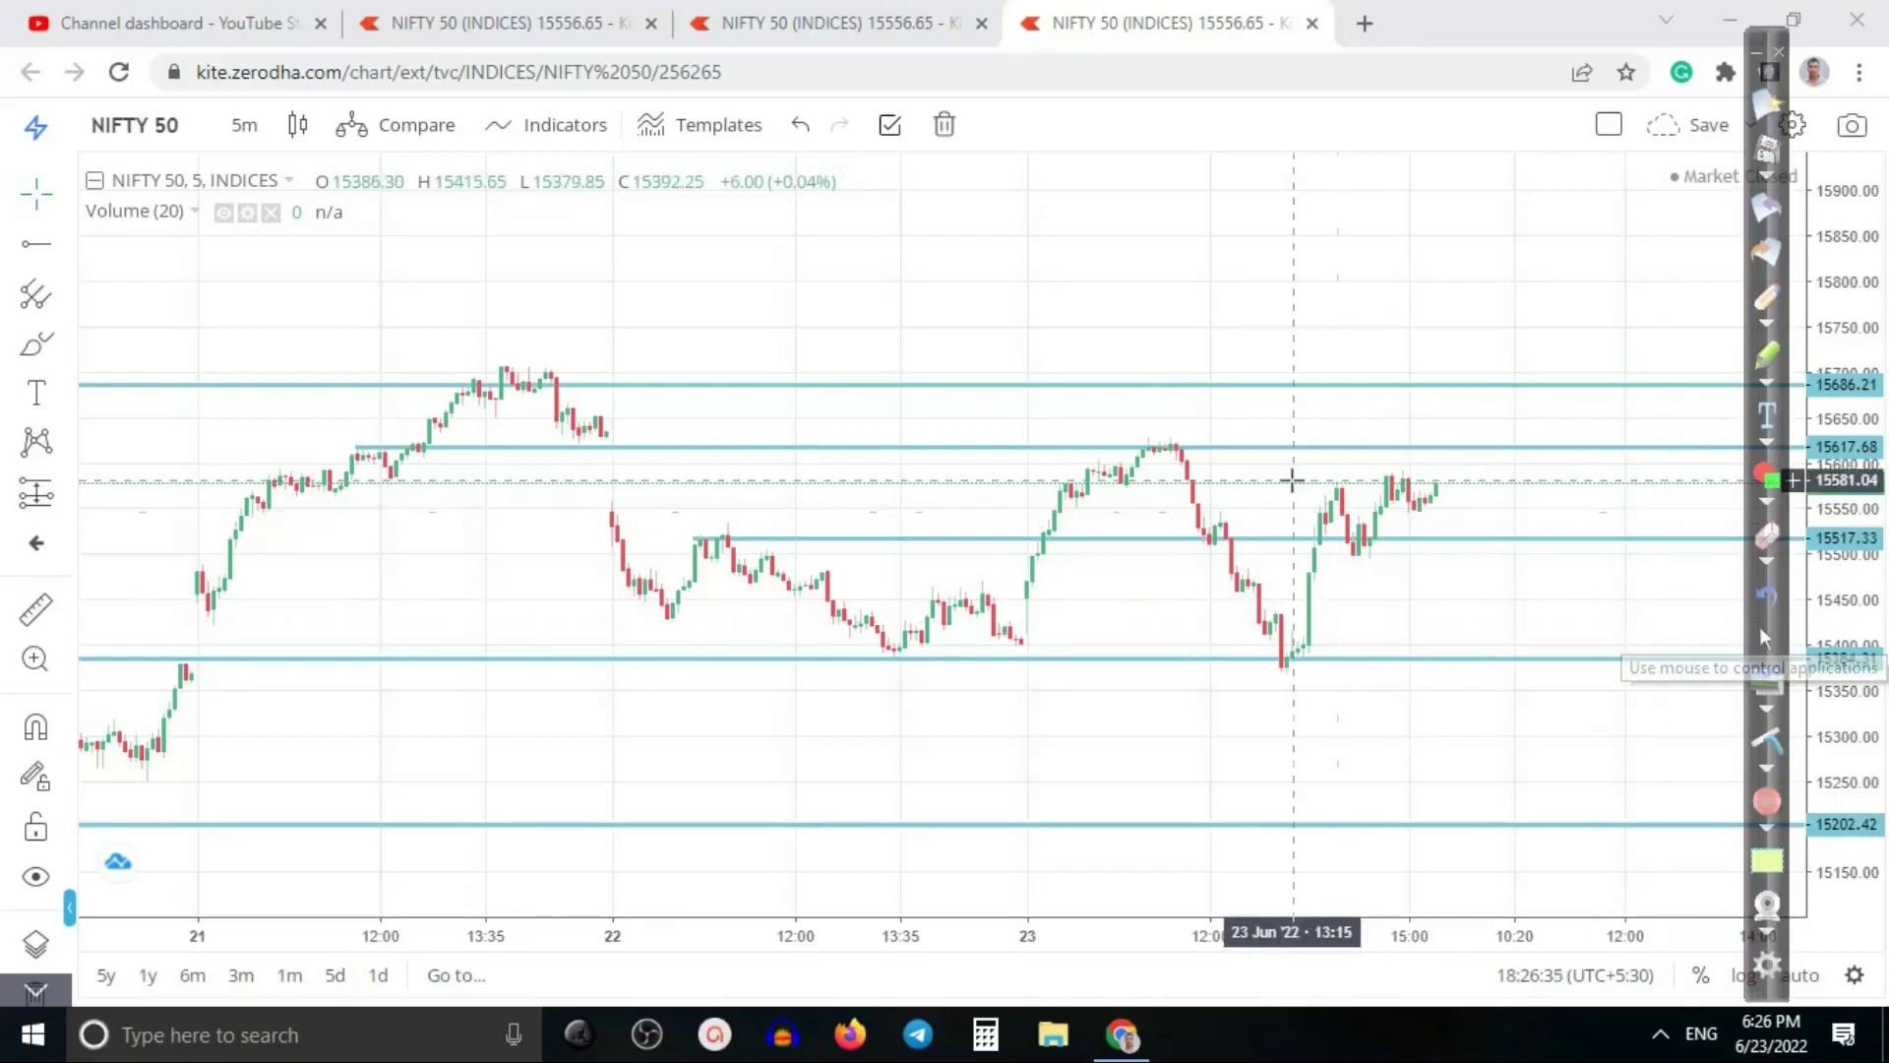
# Step: Sketch red arrows around the 23 Jun breakout and 15517 high, then clear them
pyautogui.click(1768, 295)
pyautogui.moveTo(1007, 580); pyautogui.dragTo(1049, 581)
pyautogui.moveTo(977, 477)
pyautogui.mouseDown()
pyautogui.moveTo(1024, 524)
pyautogui.moveTo(1047, 508)
pyautogui.mouseUp()
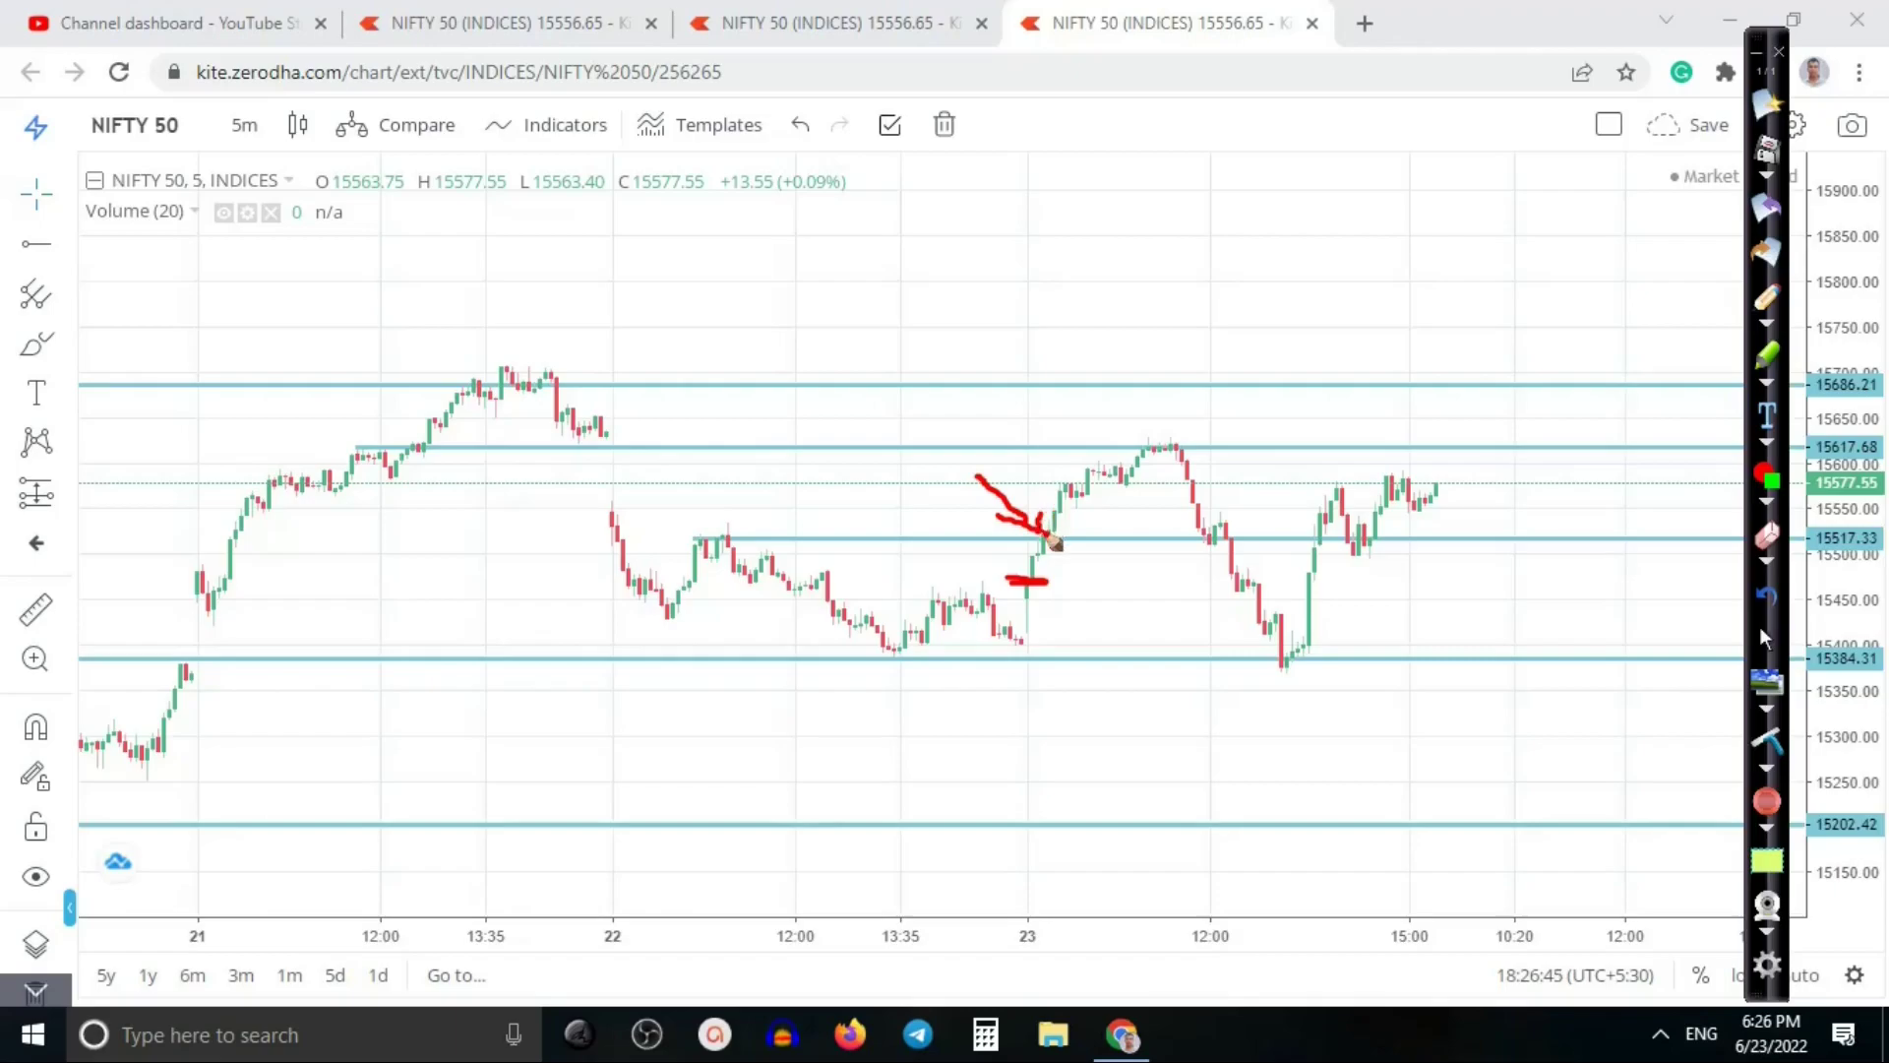
pyautogui.moveTo(705, 543); pyautogui.dragTo(785, 538)
pyautogui.moveTo(1043, 539)
pyautogui.mouseDown()
pyautogui.moveTo(1159, 448)
pyautogui.moveTo(1144, 461)
pyautogui.mouseUp()
pyautogui.moveTo(1156, 390)
pyautogui.mouseDown()
pyautogui.moveTo(1165, 447)
pyautogui.moveTo(1215, 391)
pyautogui.mouseUp()
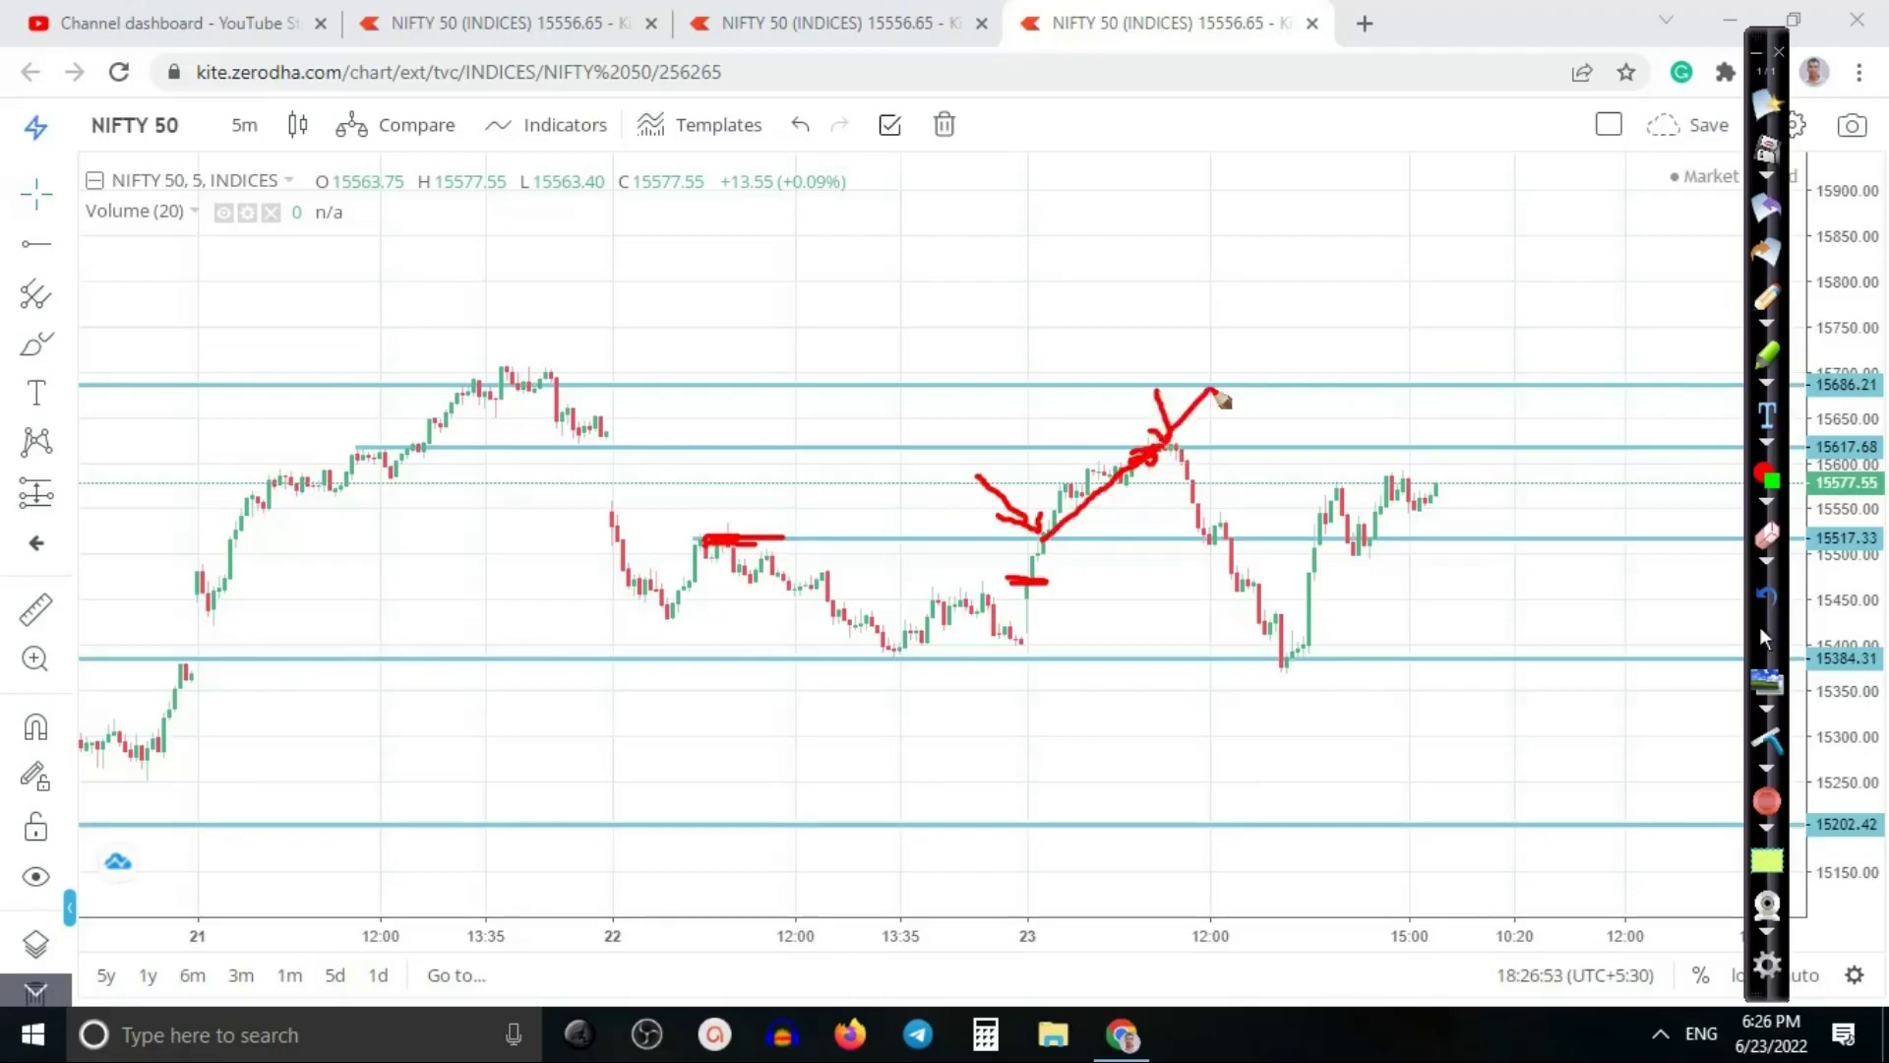
pyautogui.click(1765, 679)
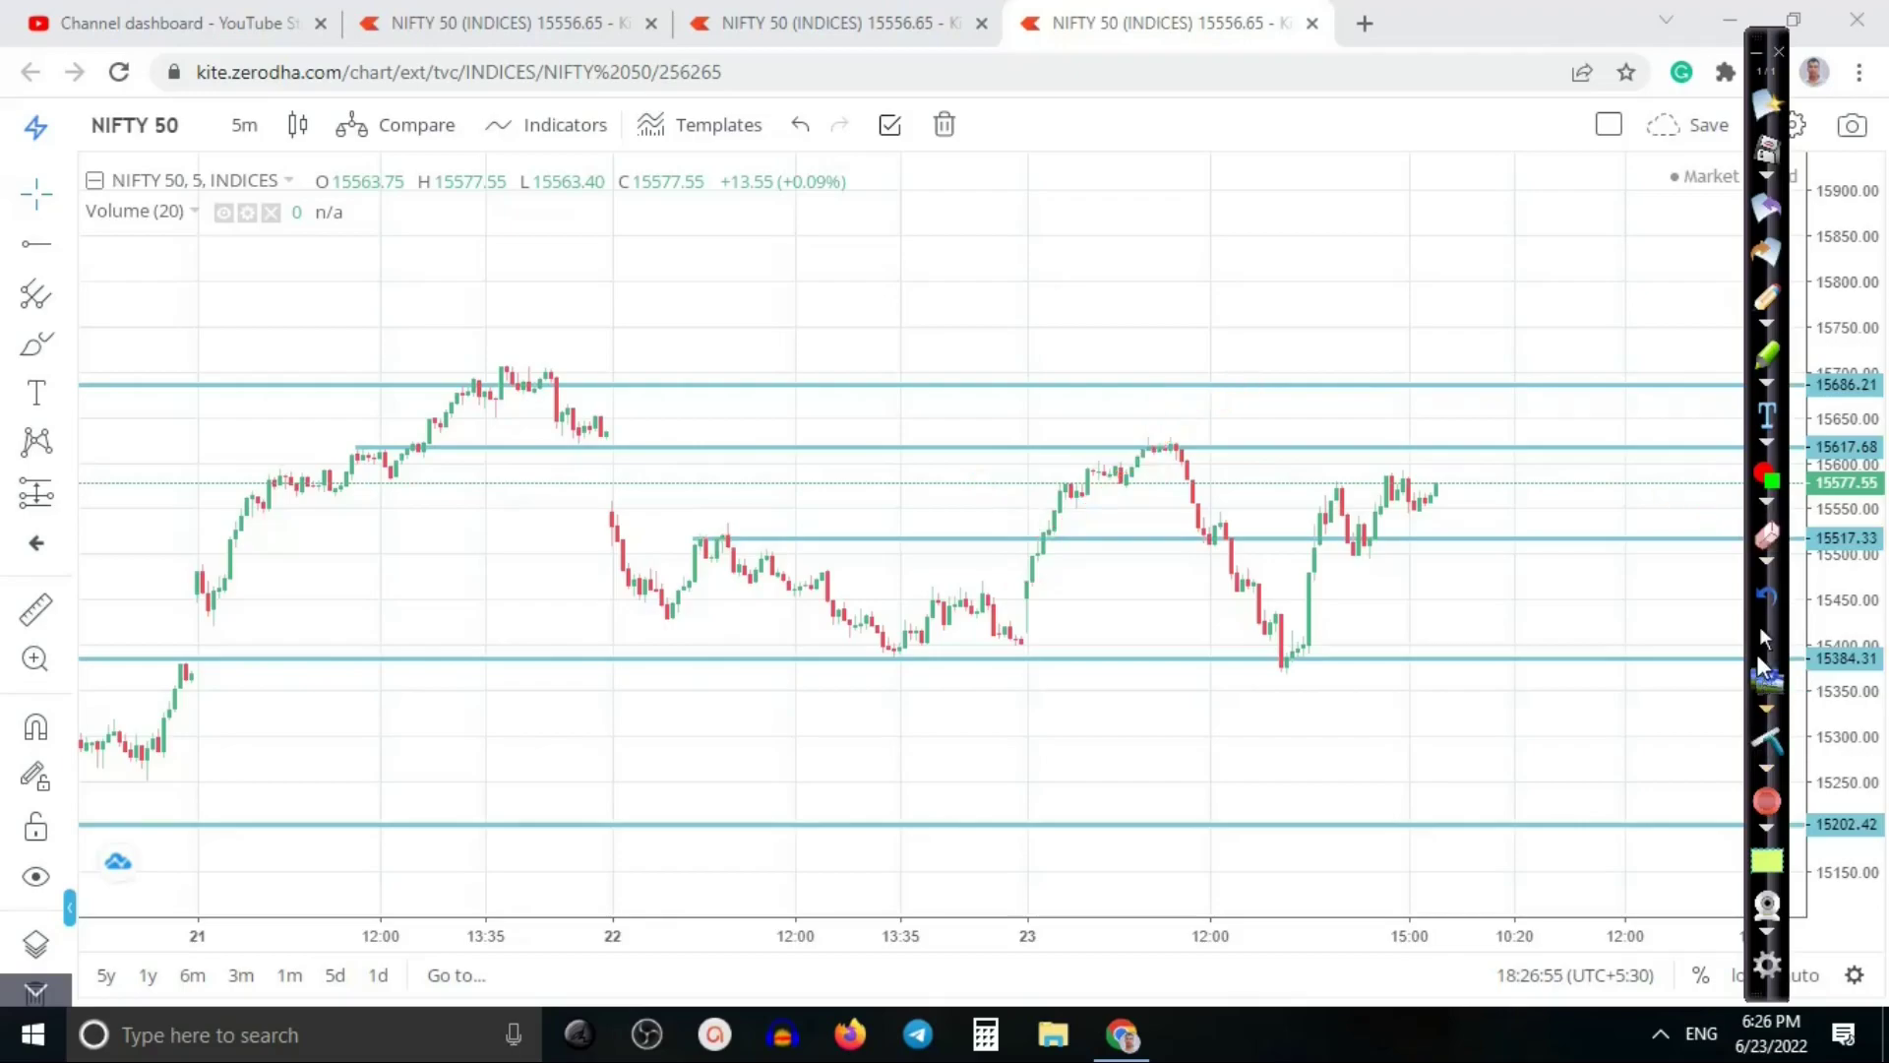
# Step: On the daily NIFTY 50 tab, switch the chart to 15-minute candles
pyautogui.click(809, 22)
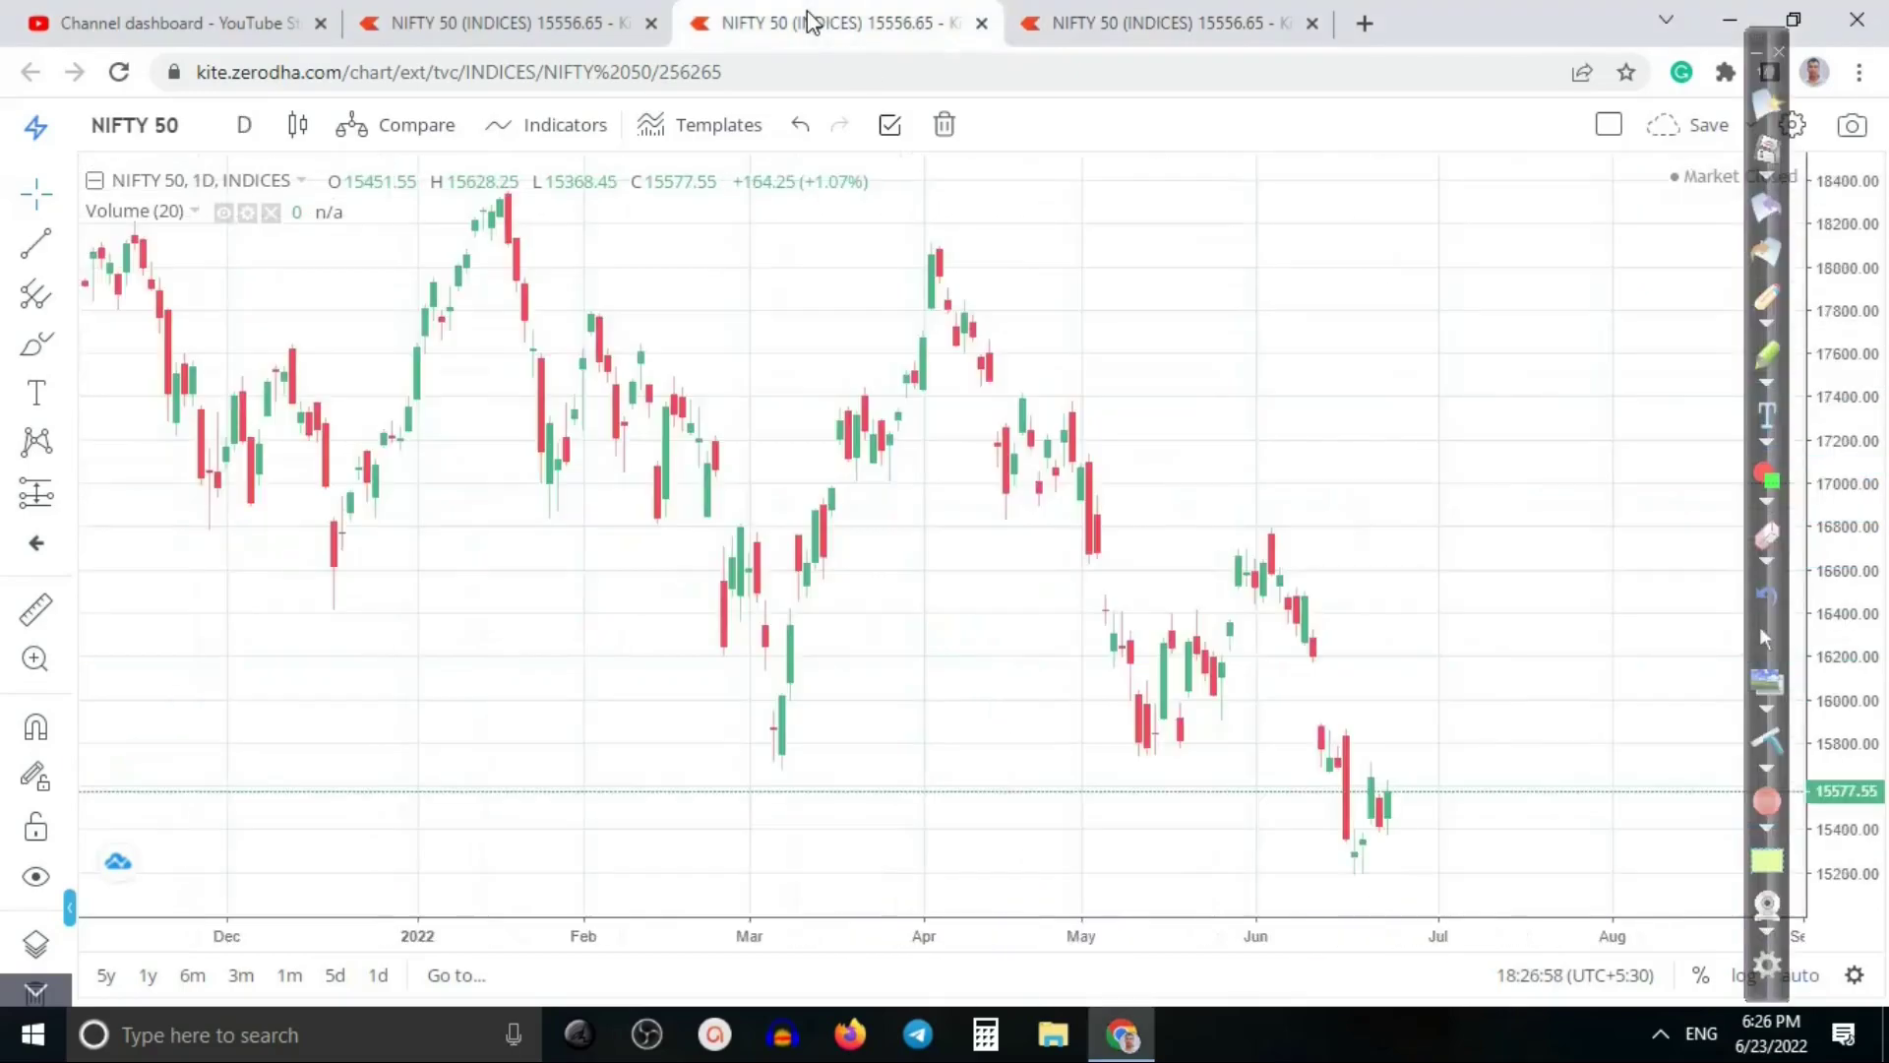
pyautogui.click(244, 124)
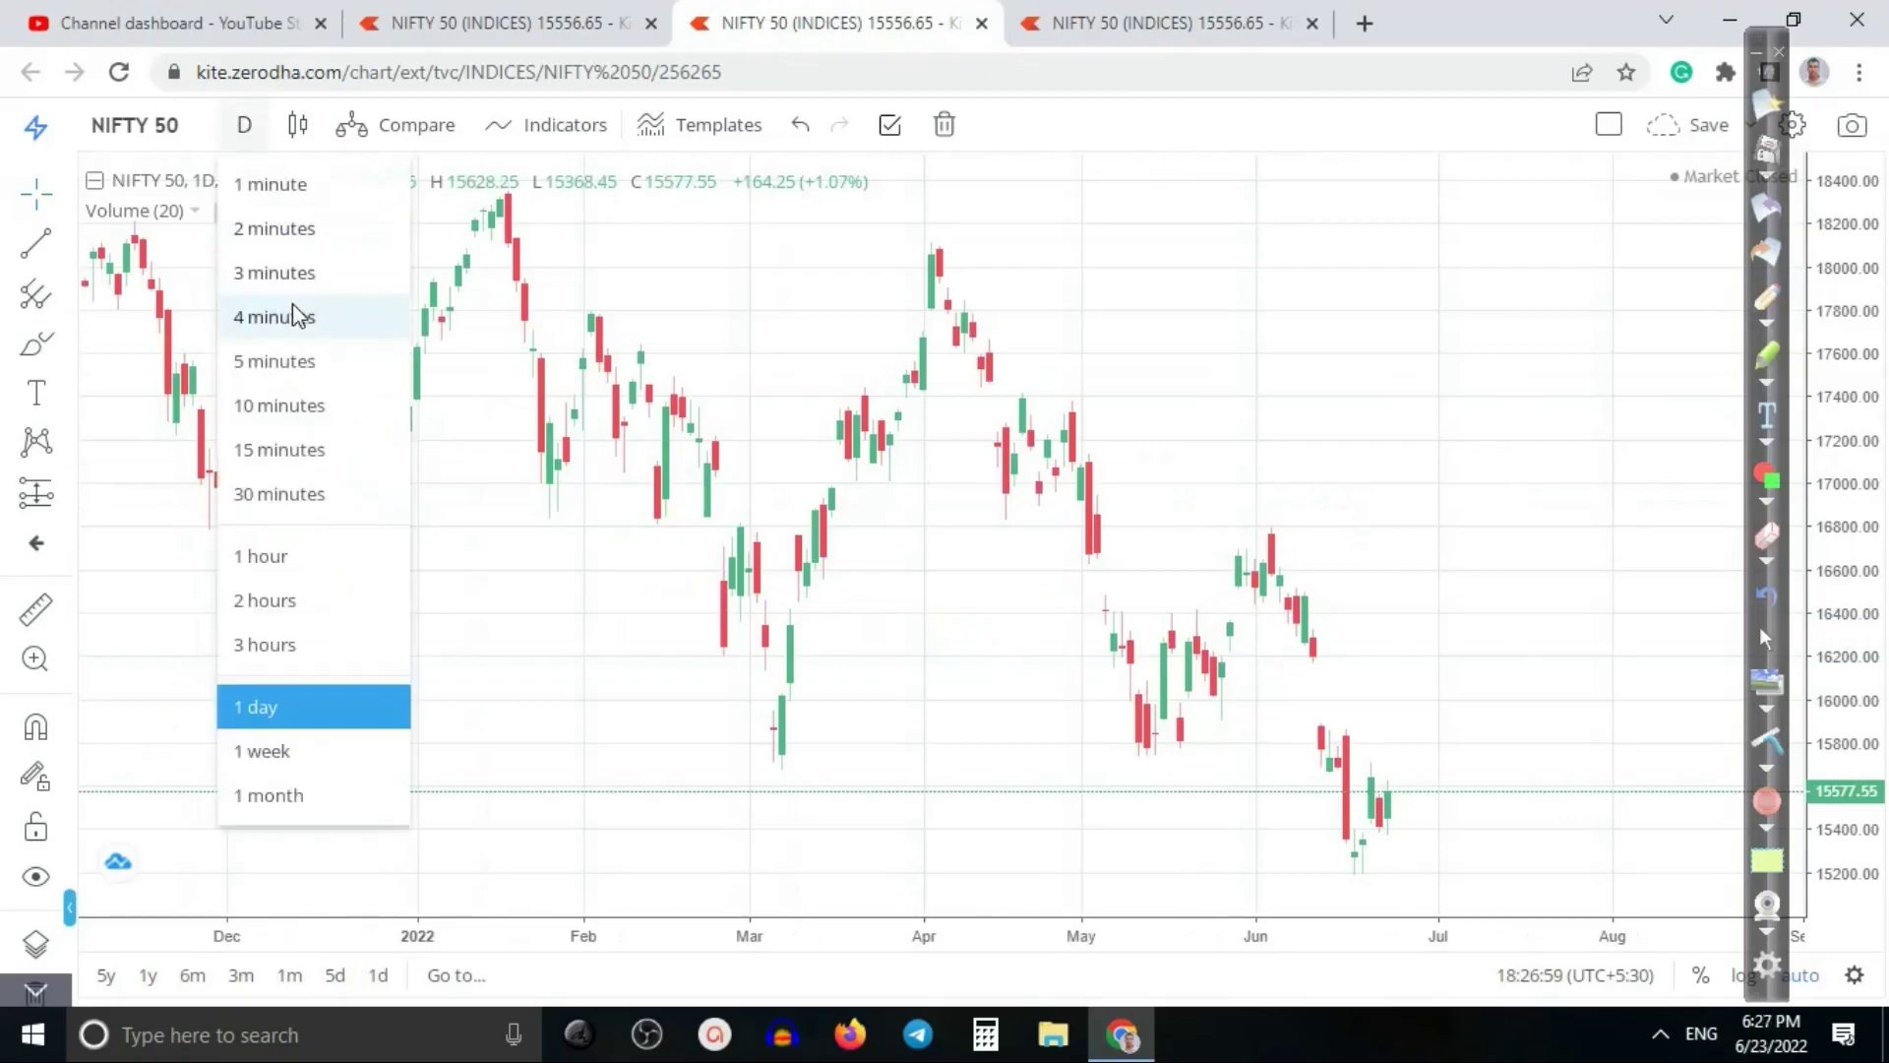
pyautogui.click(295, 451)
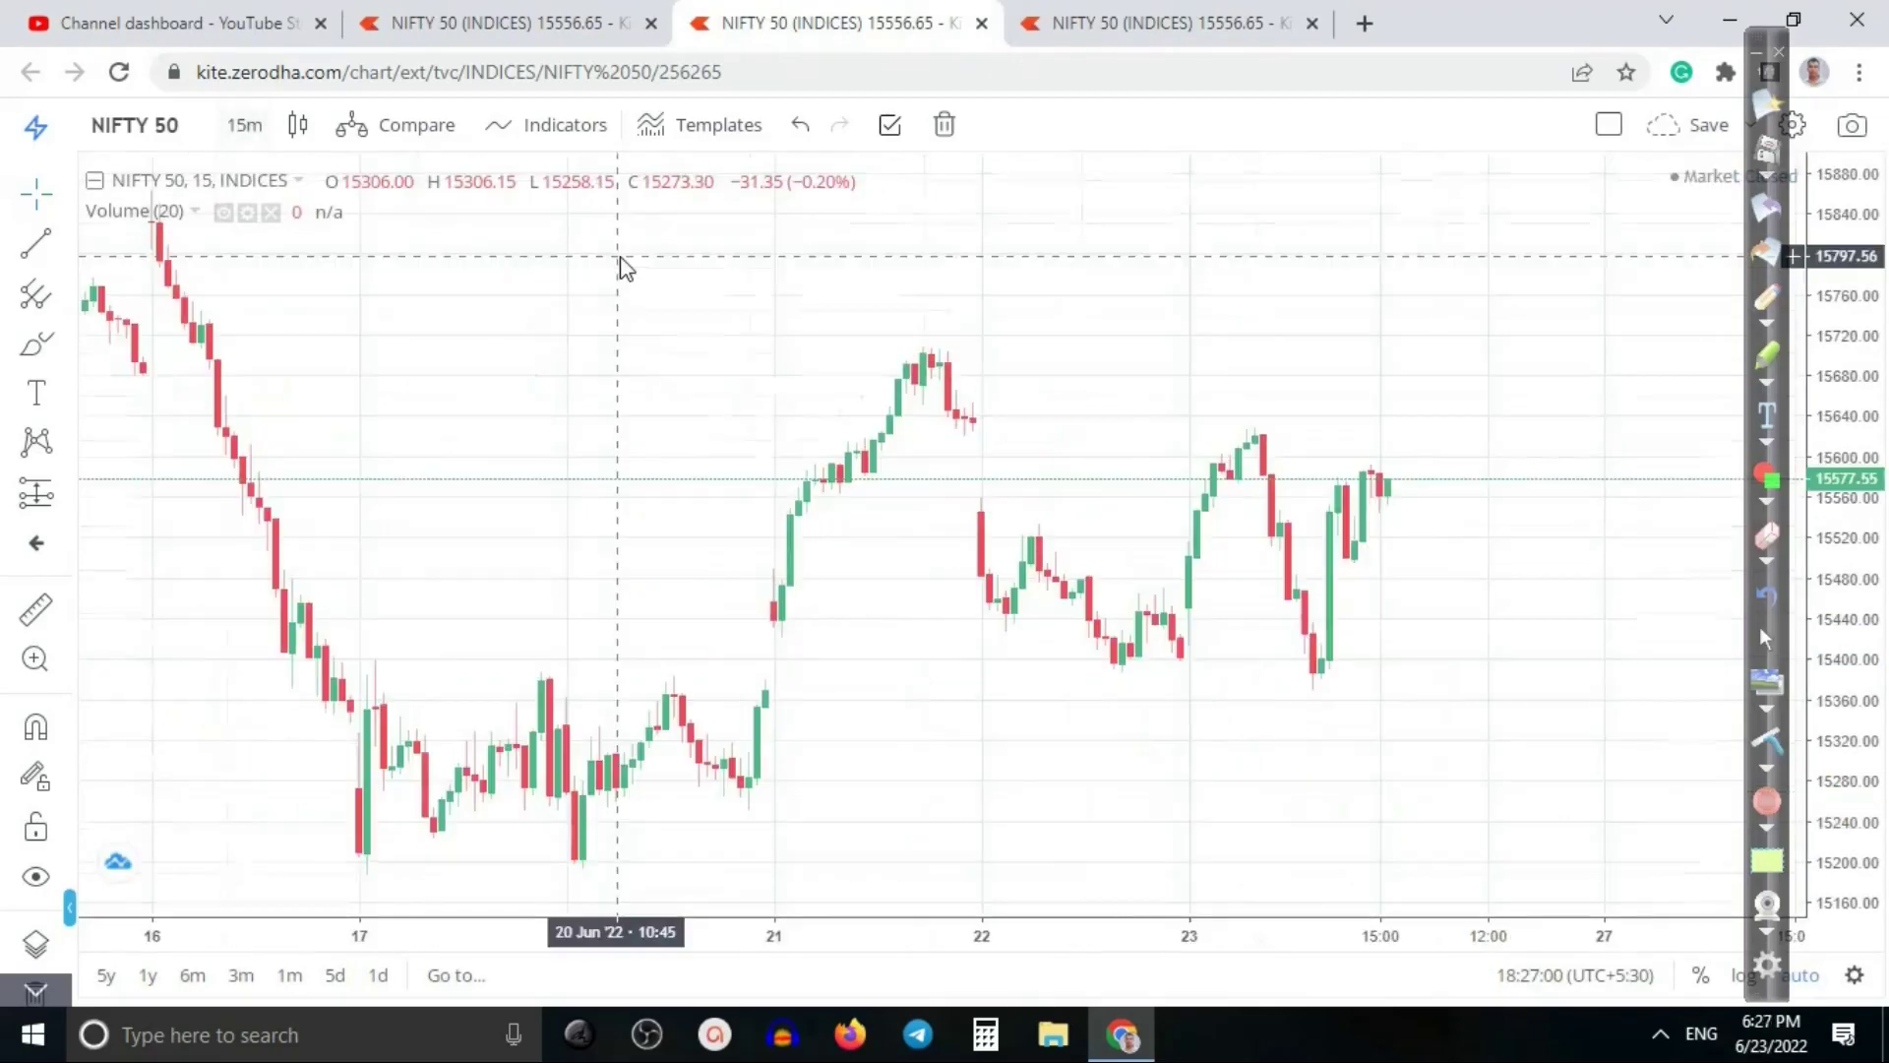
# Step: Apply the Market Trend indicator template and arm the red pen
pyautogui.click(709, 131)
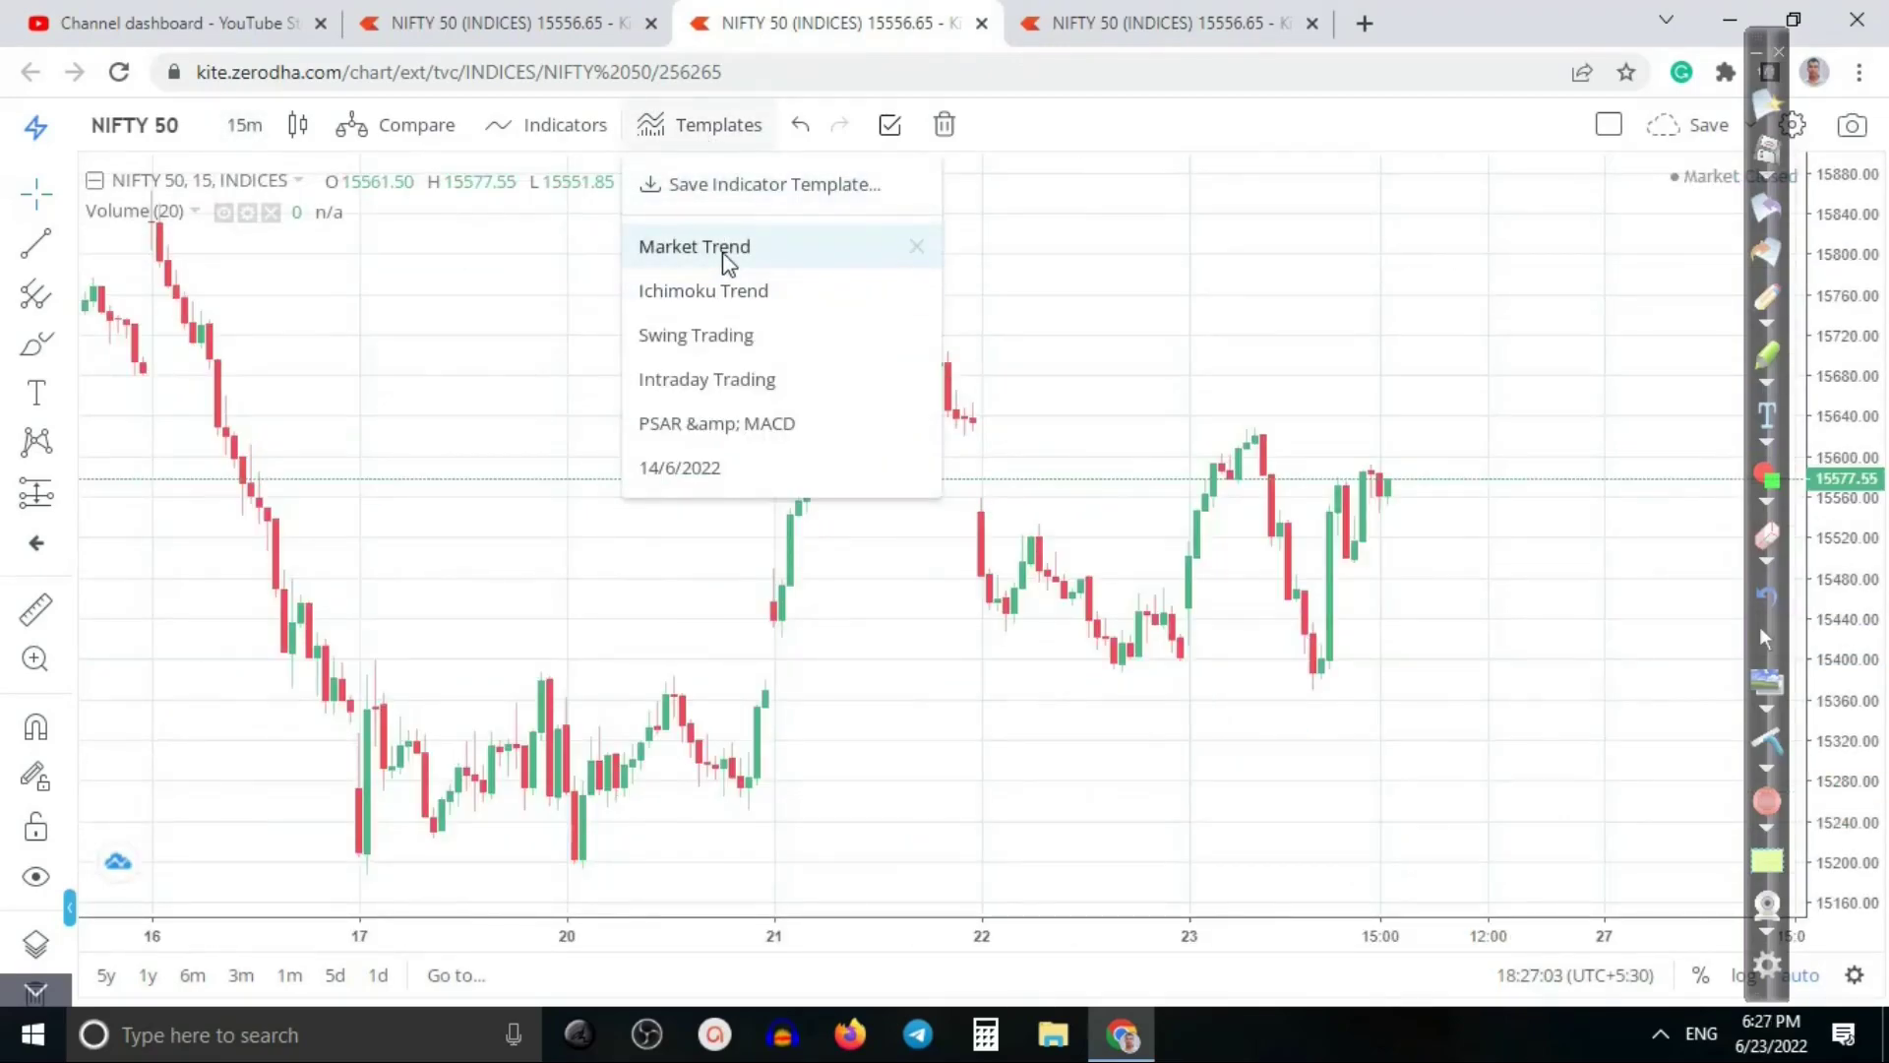
pyautogui.click(728, 258)
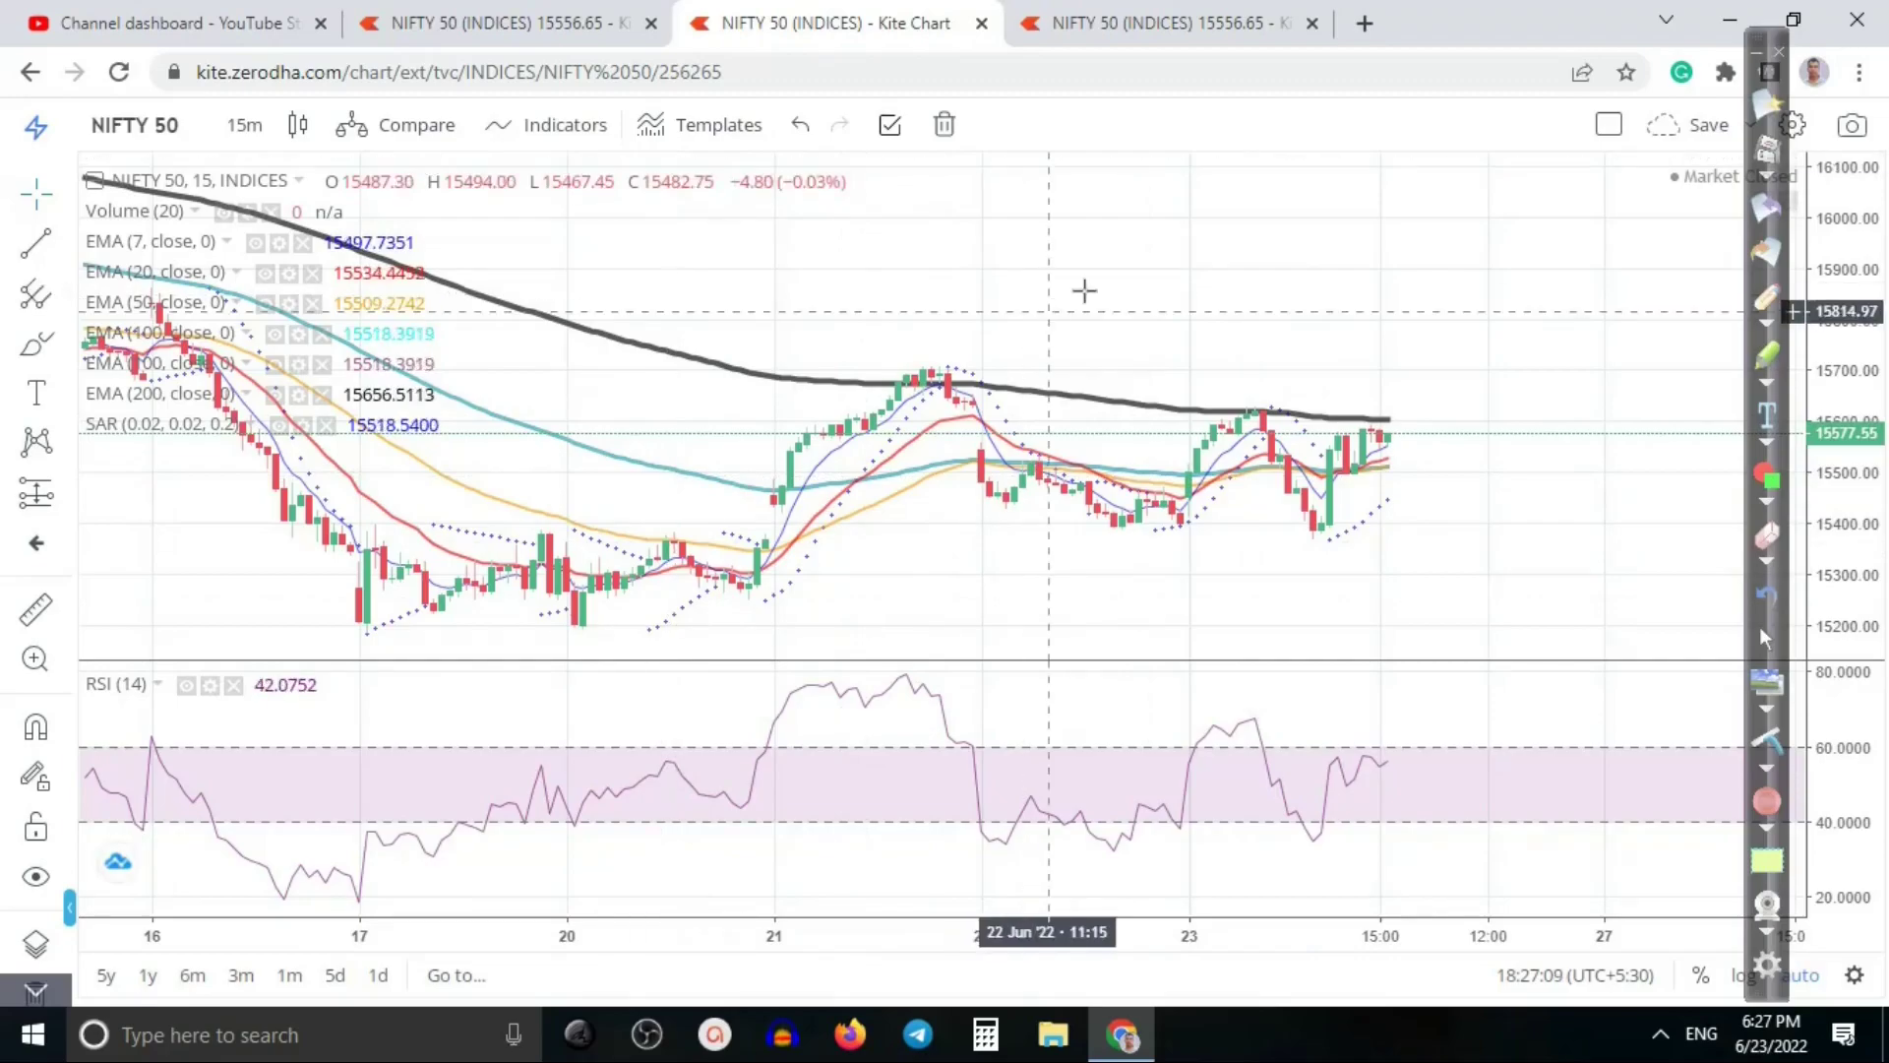
pyautogui.click(1764, 300)
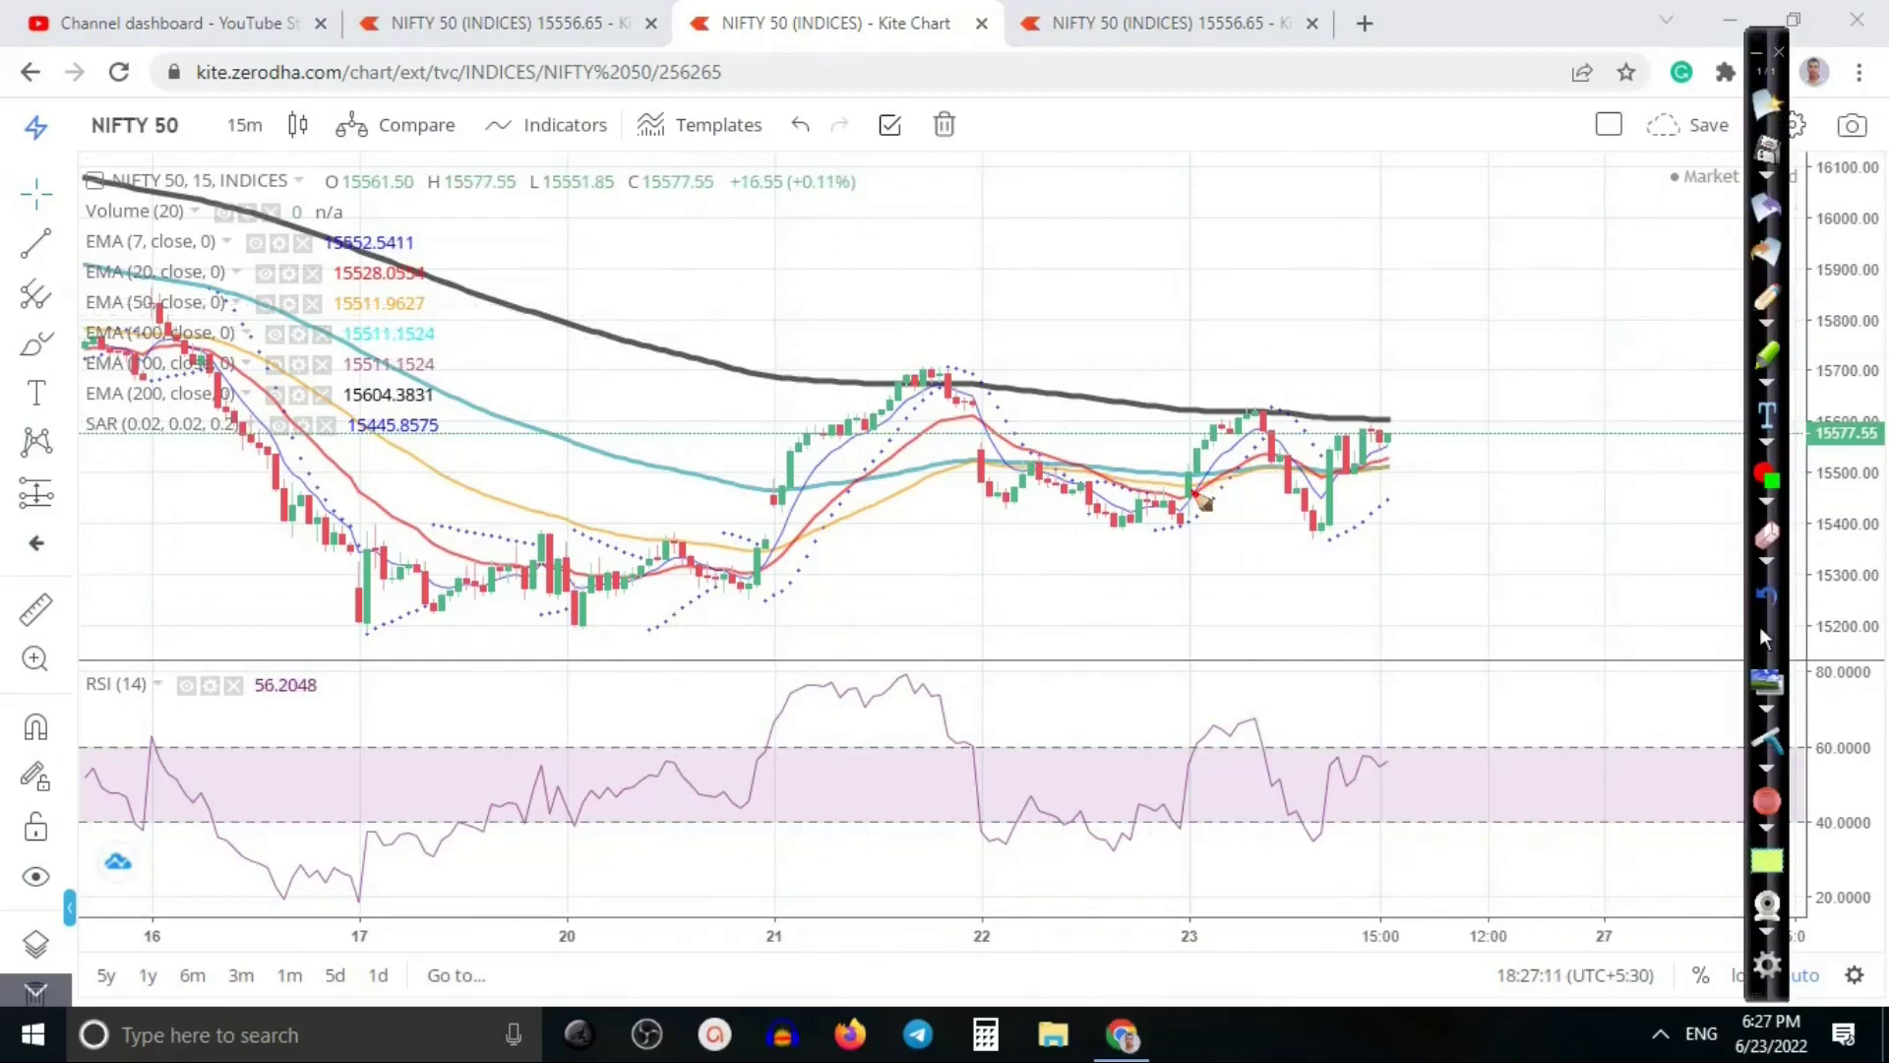
# Step: Trace the 23 Jun rally and drop in red and circle the 21–22 Jun peak
pyautogui.moveTo(1179, 500); pyautogui.dragTo(1257, 421)
pyautogui.moveTo(1246, 303)
pyautogui.mouseDown()
pyautogui.moveTo(1259, 408)
pyautogui.moveTo(1293, 389)
pyautogui.mouseUp()
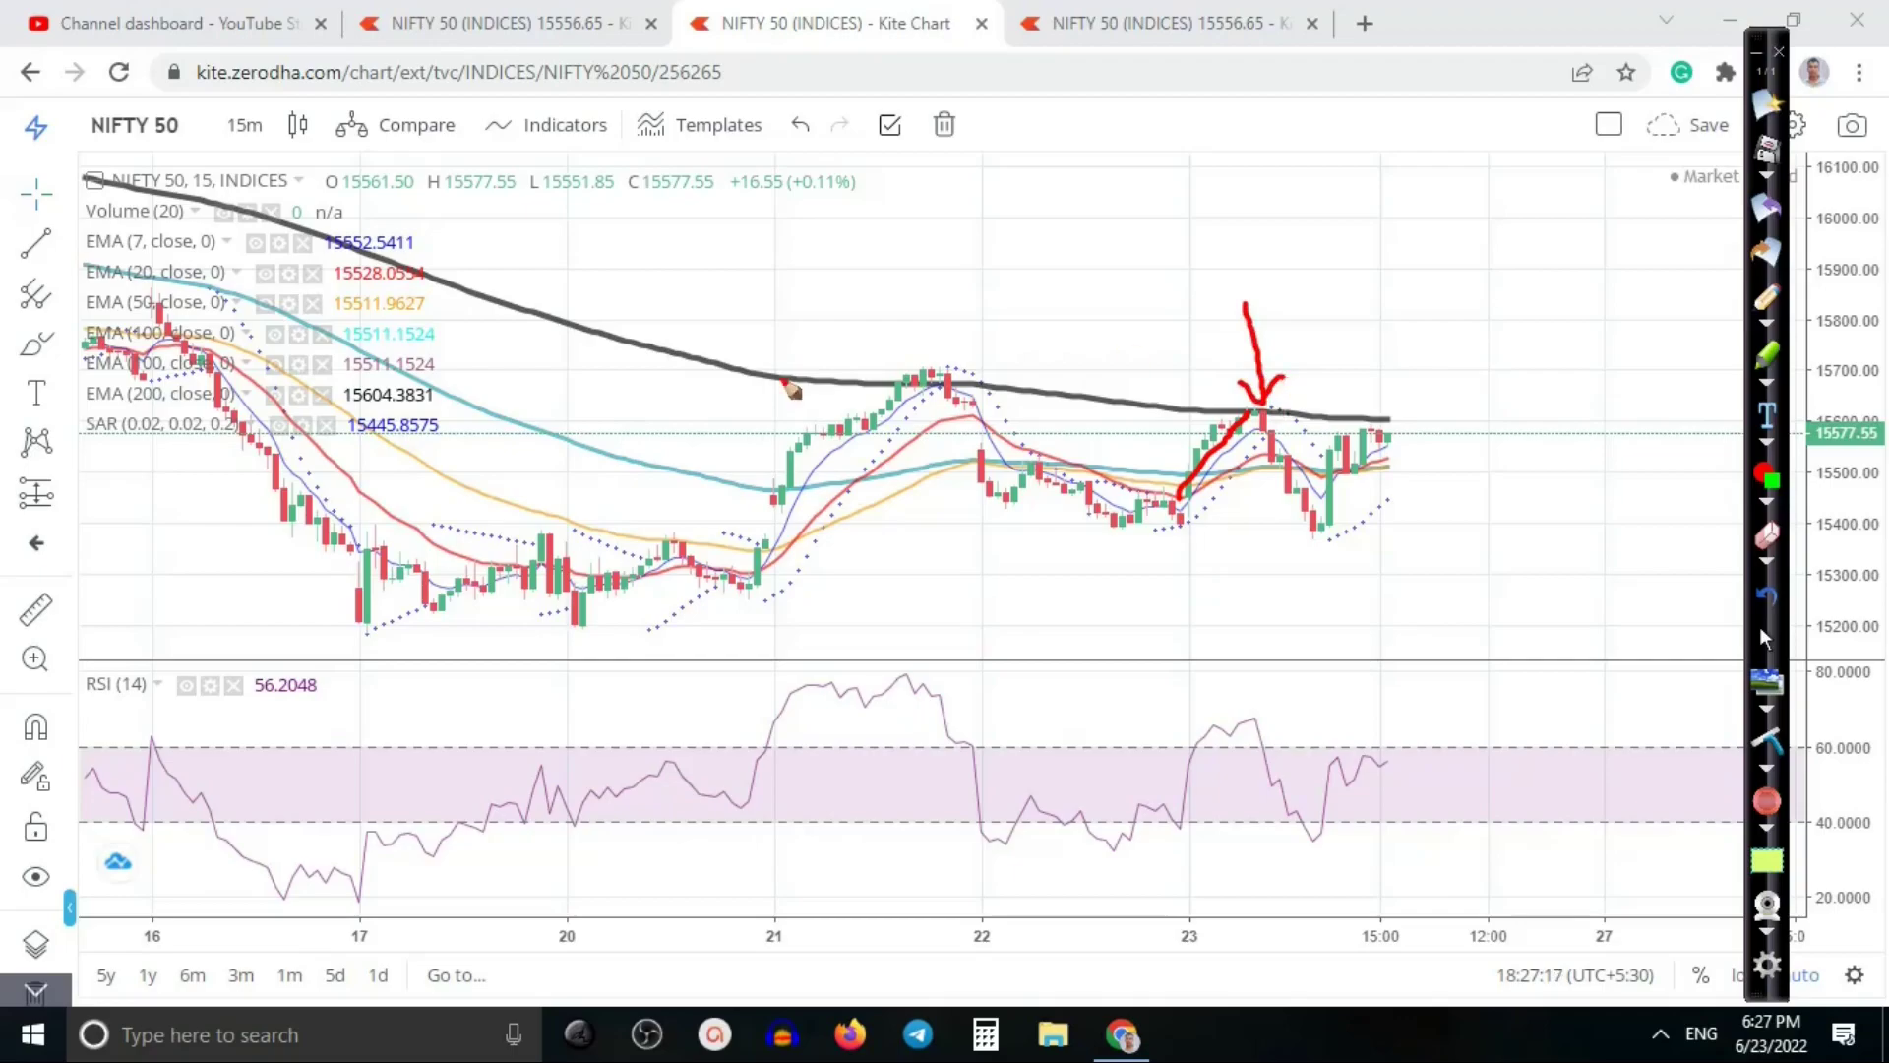
pyautogui.moveTo(900, 389)
pyautogui.mouseDown()
pyautogui.moveTo(949, 378)
pyautogui.moveTo(934, 398)
pyautogui.moveTo(957, 403)
pyautogui.mouseUp()
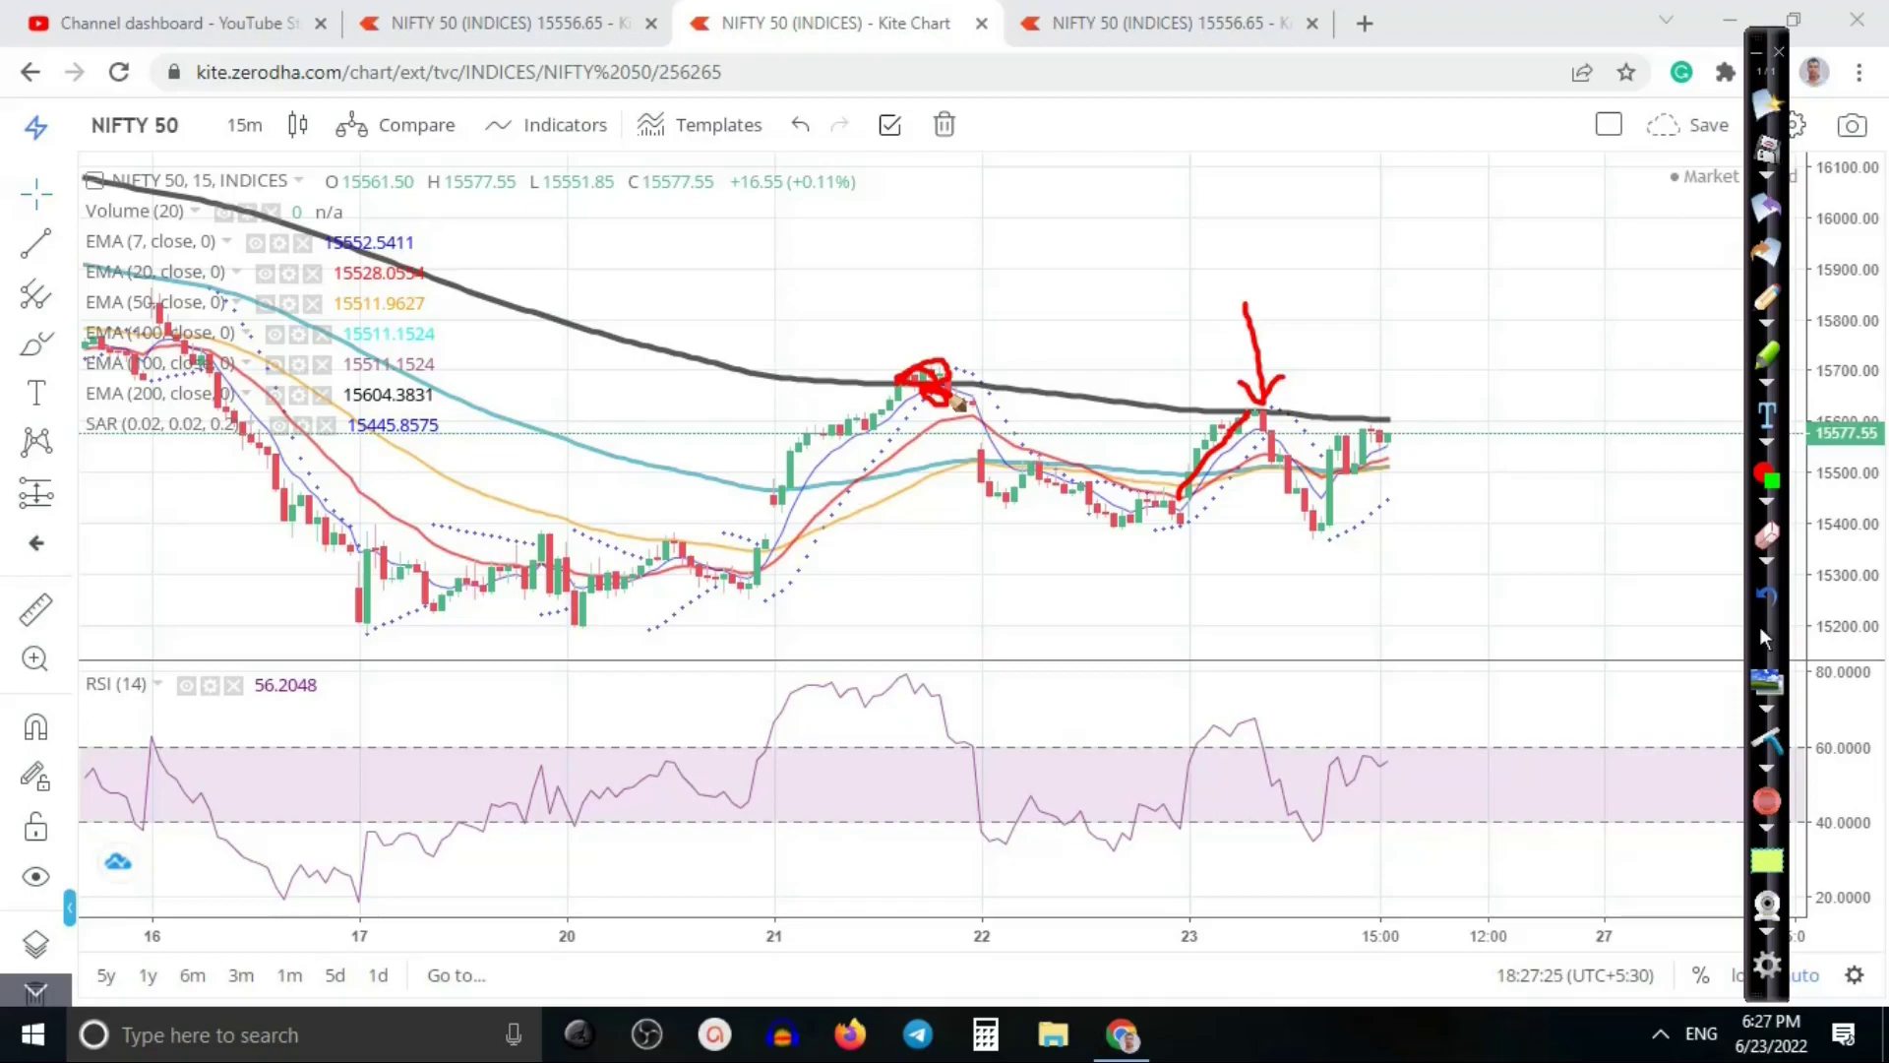
pyautogui.moveTo(1262, 413); pyautogui.dragTo(1327, 543)
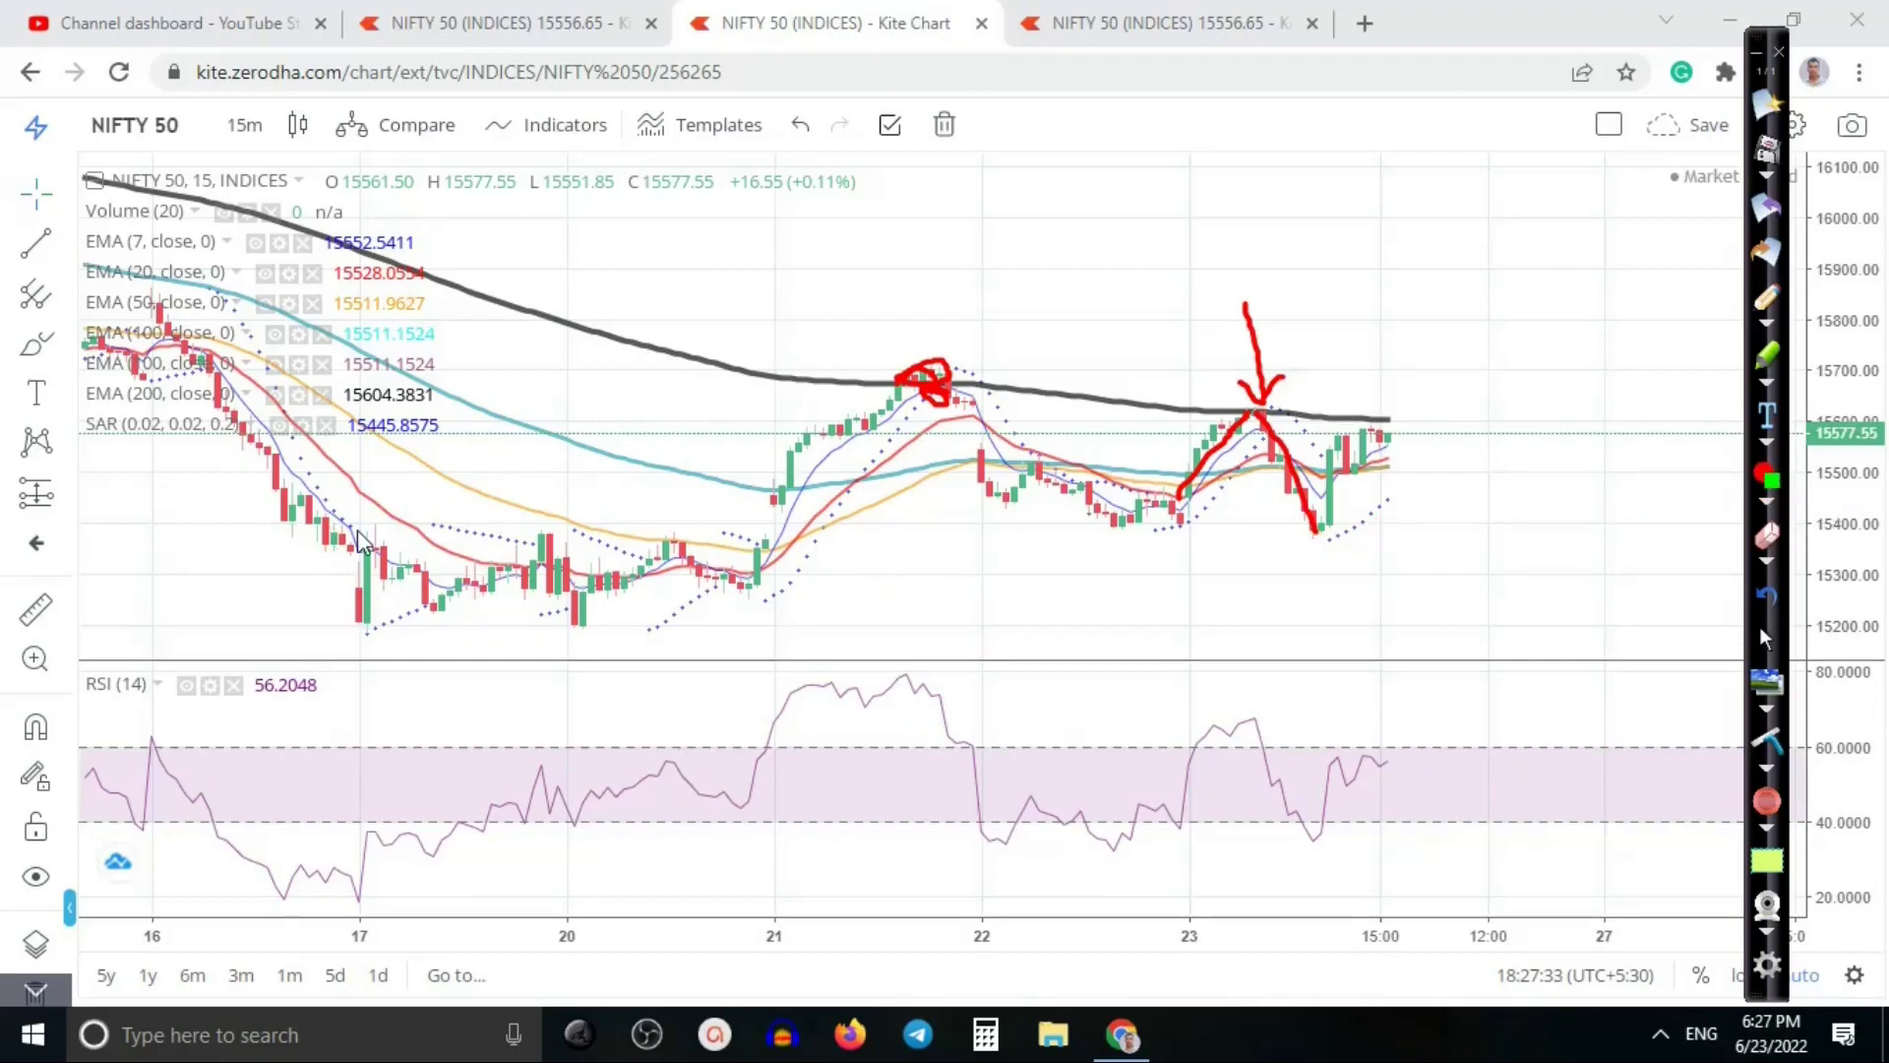
# Step: Draw a red support line across the chart lows with arrows pointing onto it
pyautogui.moveTo(335, 519)
pyautogui.mouseDown()
pyautogui.moveTo(857, 466)
pyautogui.moveTo(1279, 461)
pyautogui.moveTo(1444, 500)
pyautogui.moveTo(1464, 529)
pyautogui.mouseUp()
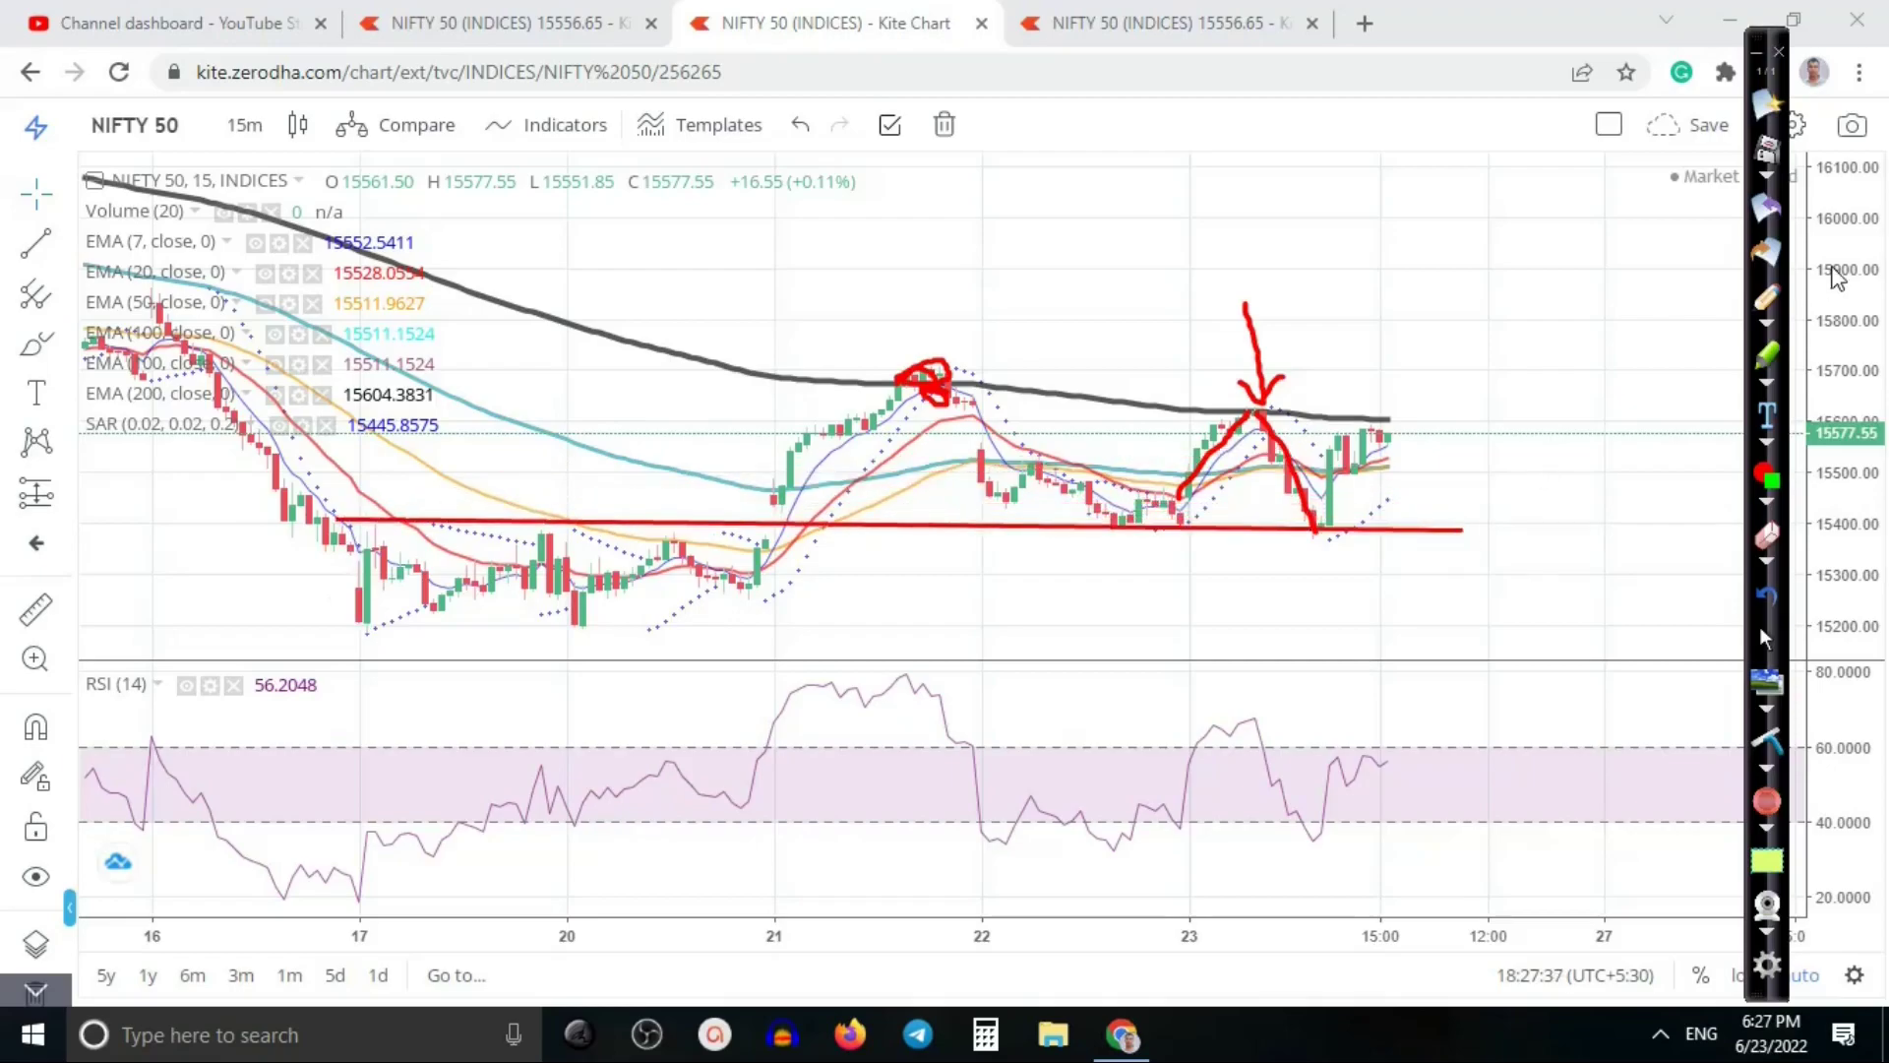
pyautogui.click(1767, 295)
pyautogui.moveTo(370, 433)
pyautogui.mouseDown()
pyautogui.moveTo(374, 506)
pyautogui.moveTo(412, 462)
pyautogui.mouseUp()
pyautogui.moveTo(536, 446)
pyautogui.mouseDown()
pyautogui.moveTo(543, 512)
pyautogui.moveTo(568, 448)
pyautogui.moveTo(669, 492)
pyautogui.moveTo(671, 524)
pyautogui.moveTo(703, 482)
pyautogui.mouseUp()
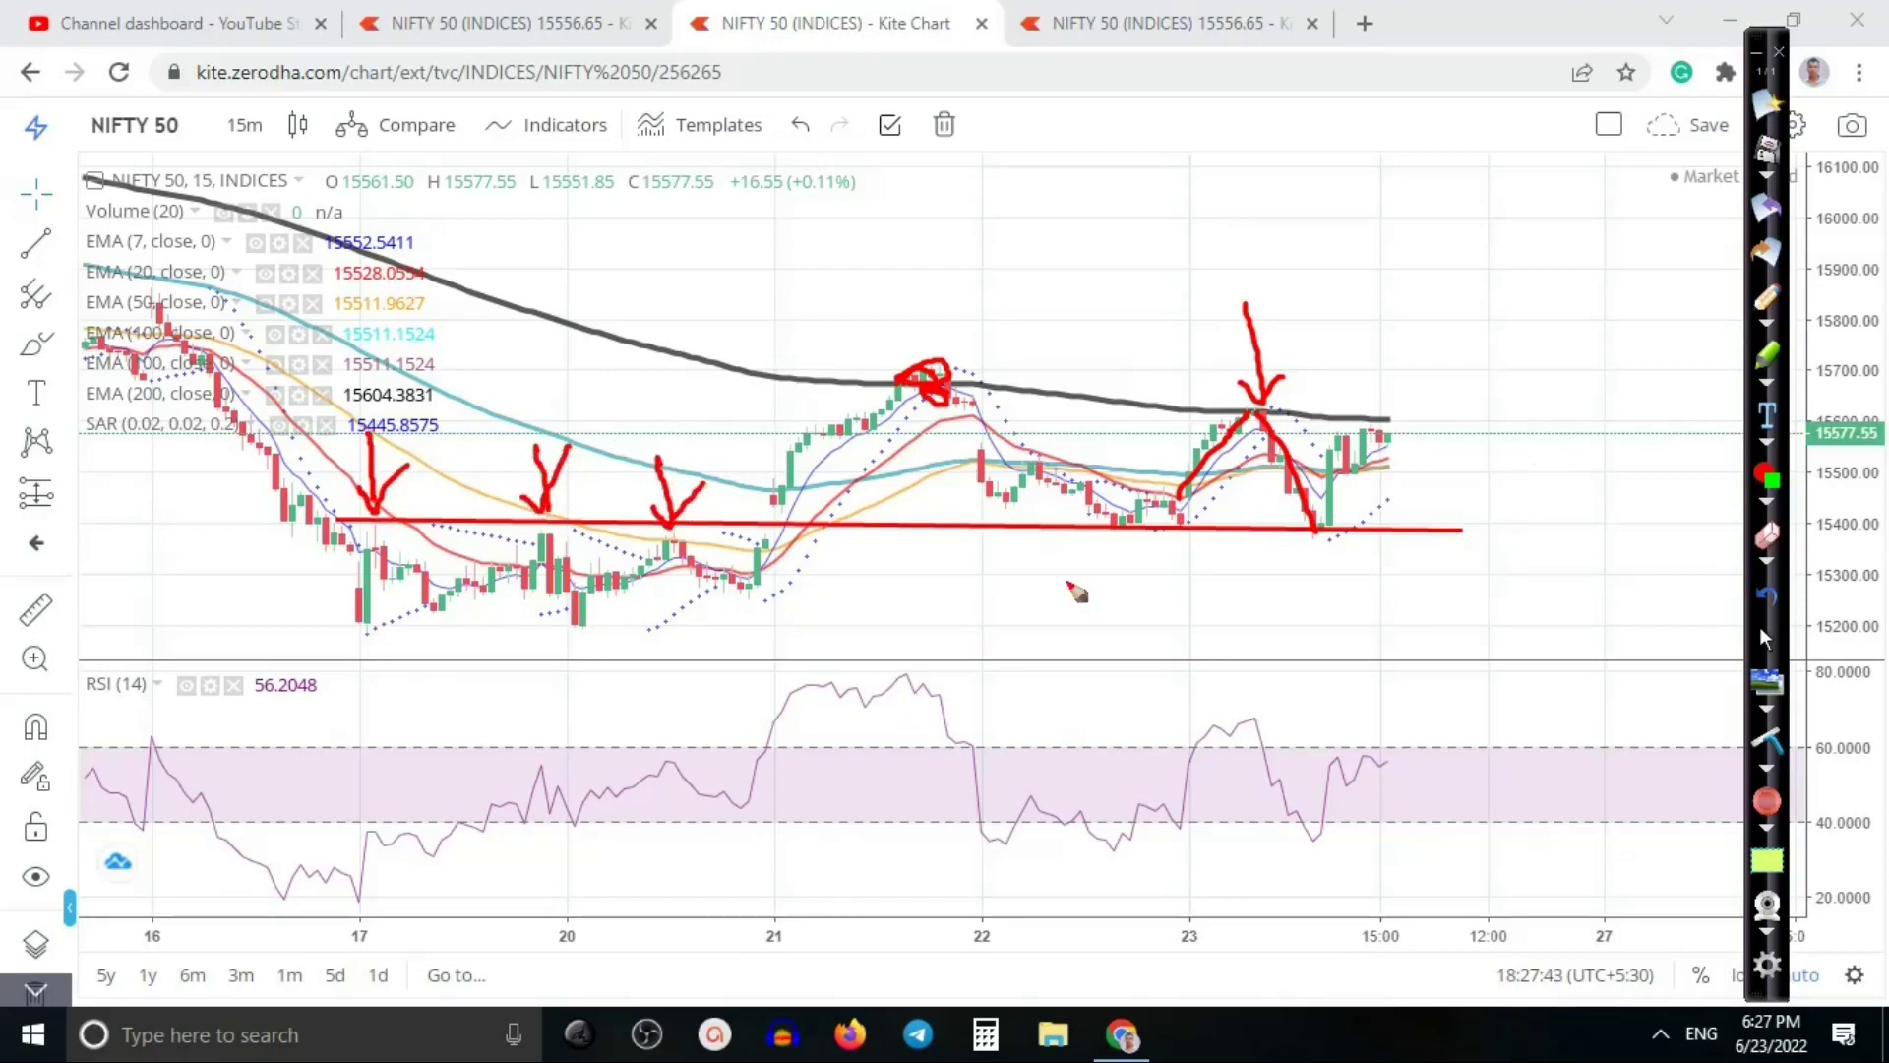
pyautogui.moveTo(1100, 620)
pyautogui.mouseDown()
pyautogui.moveTo(1128, 553)
pyautogui.moveTo(1084, 567)
pyautogui.moveTo(1201, 566)
pyautogui.mouseUp()
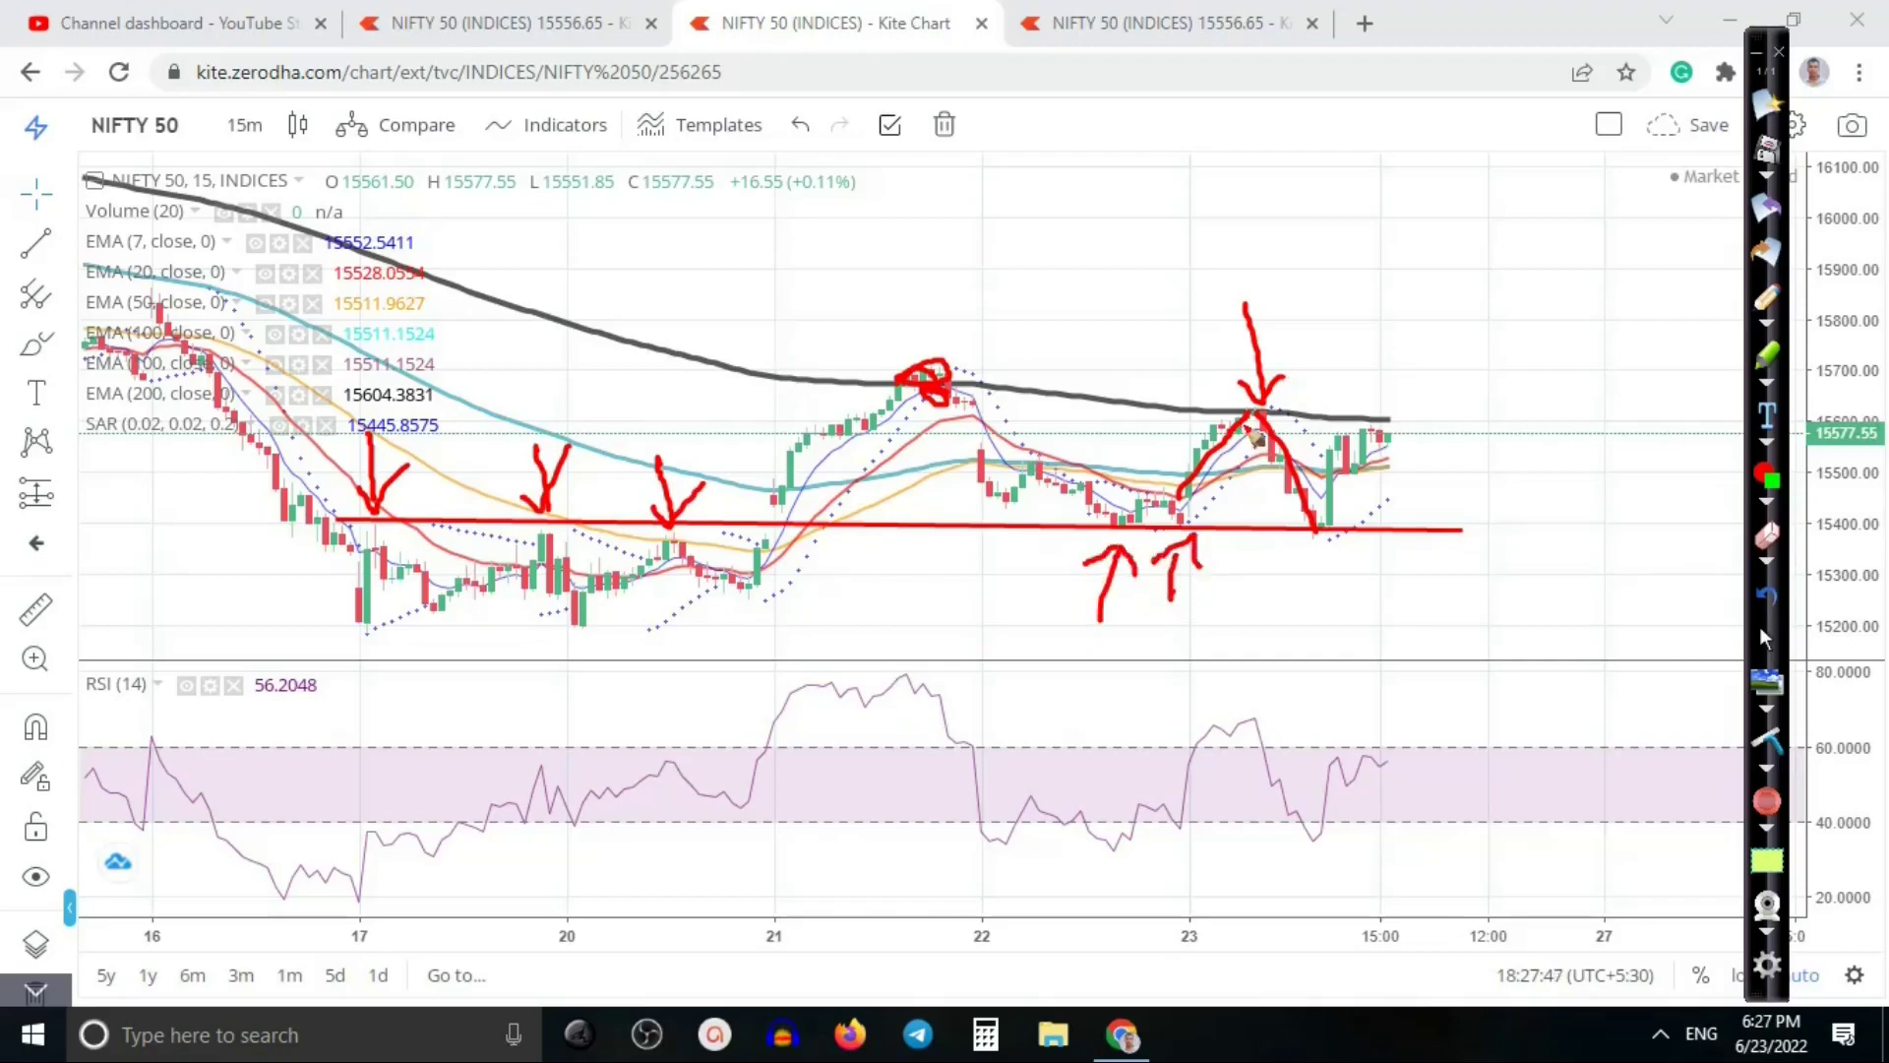
# Step: Trace the V-shaped bounce off the support line, then clear all red markings
pyautogui.moveTo(1311, 482); pyautogui.dragTo(1320, 539)
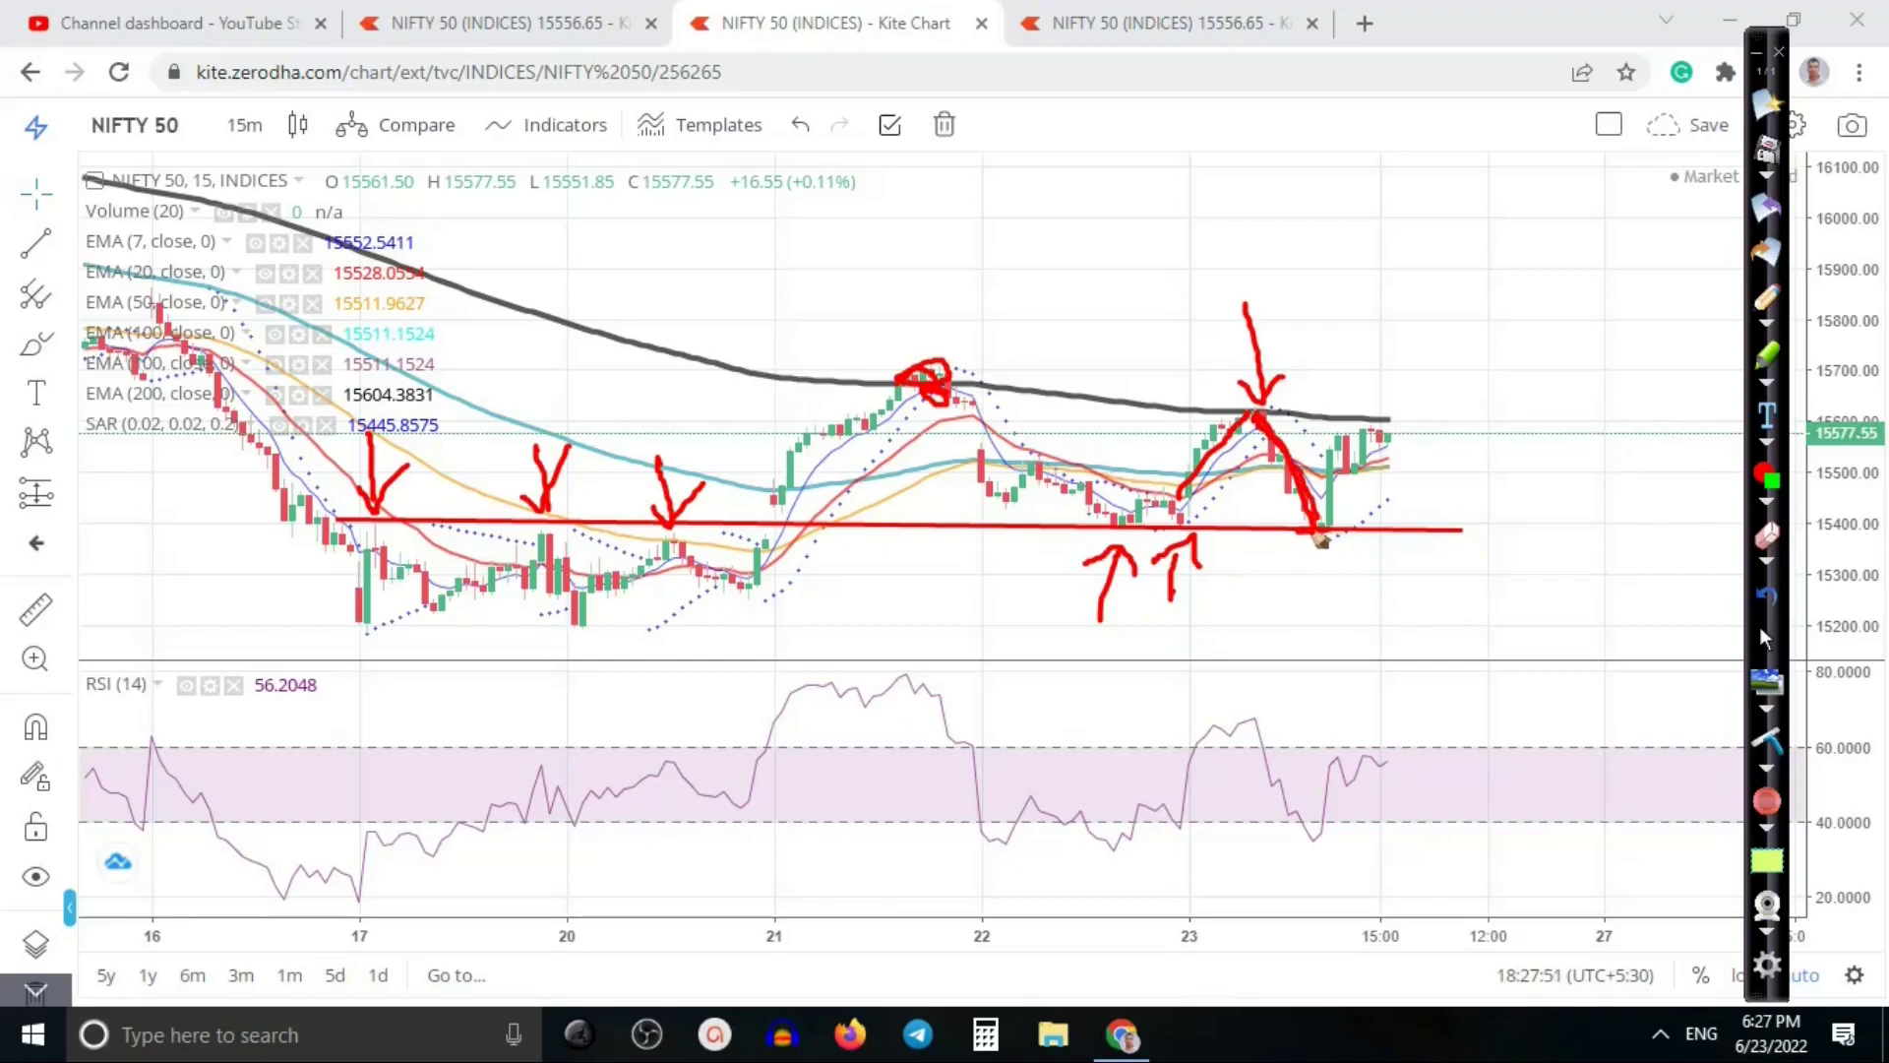
pyautogui.moveTo(1320, 539); pyautogui.dragTo(1378, 436)
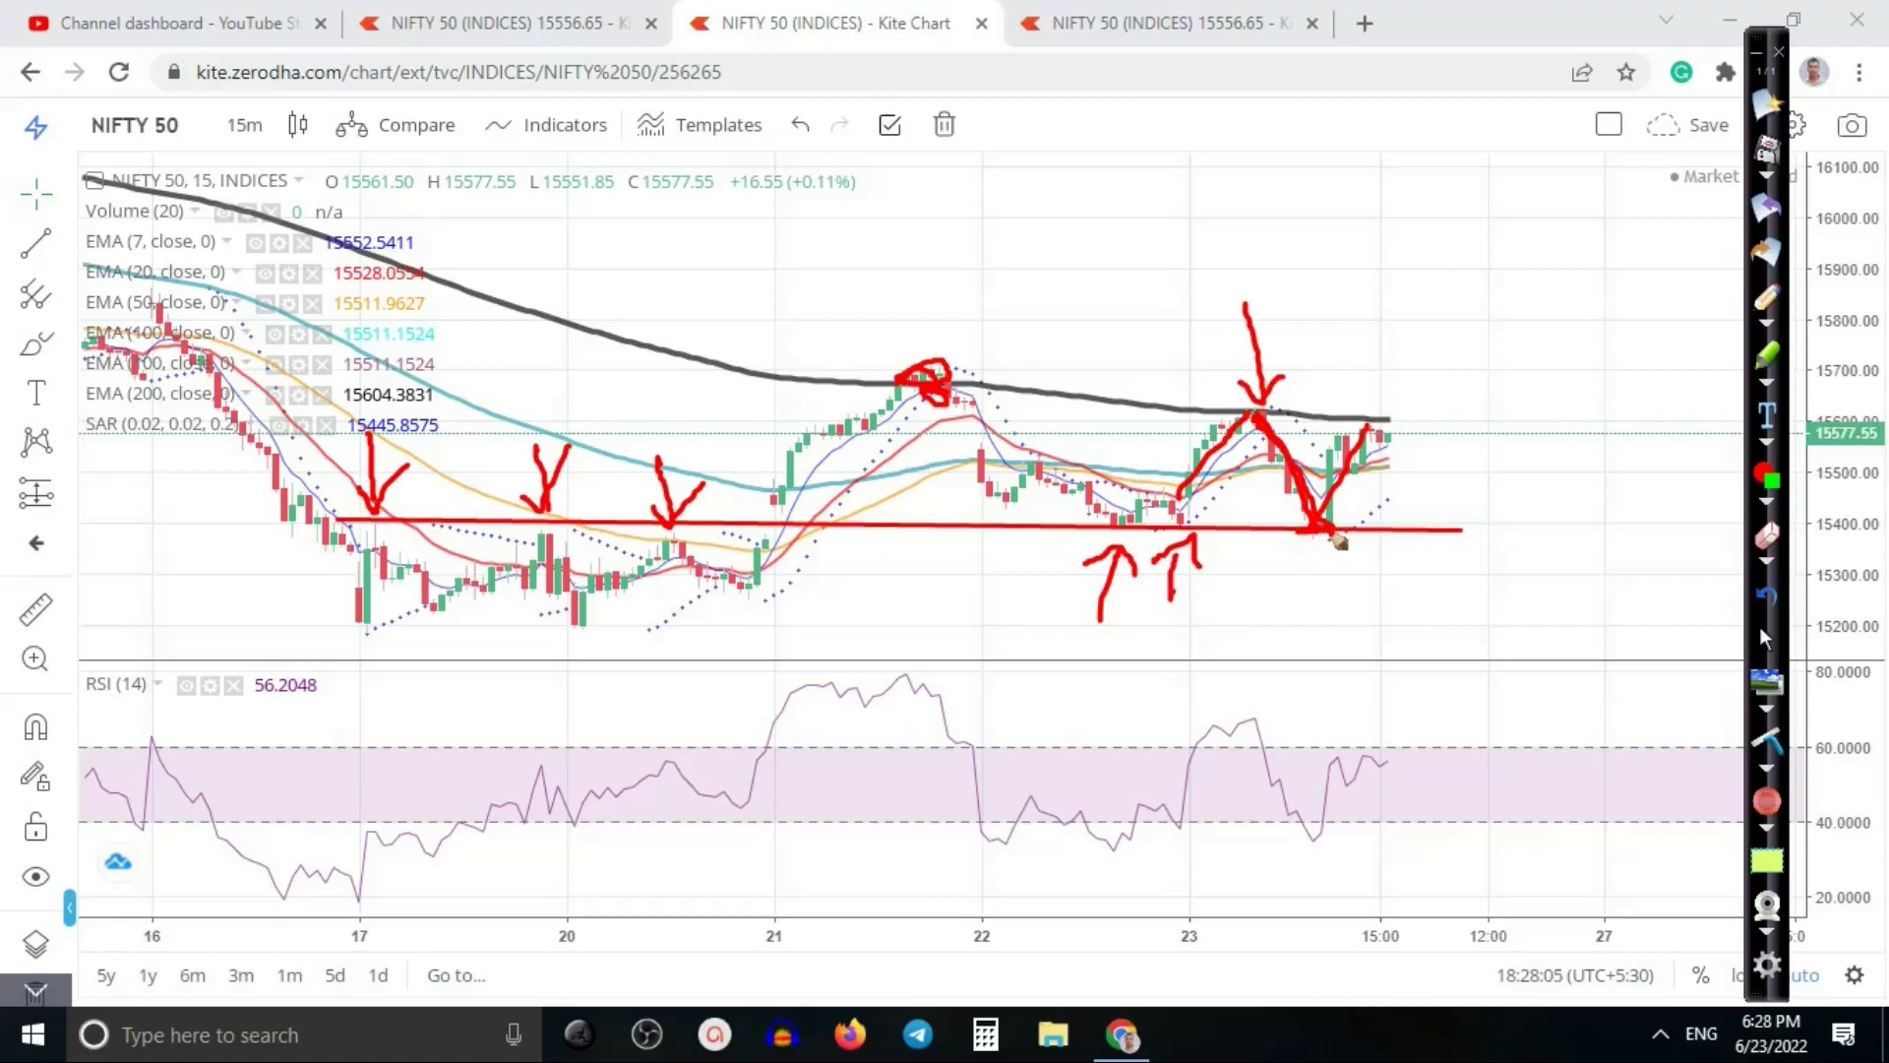
pyautogui.moveTo(1316, 535); pyautogui.dragTo(1338, 528)
pyautogui.moveTo(1326, 522); pyautogui.dragTo(1378, 425)
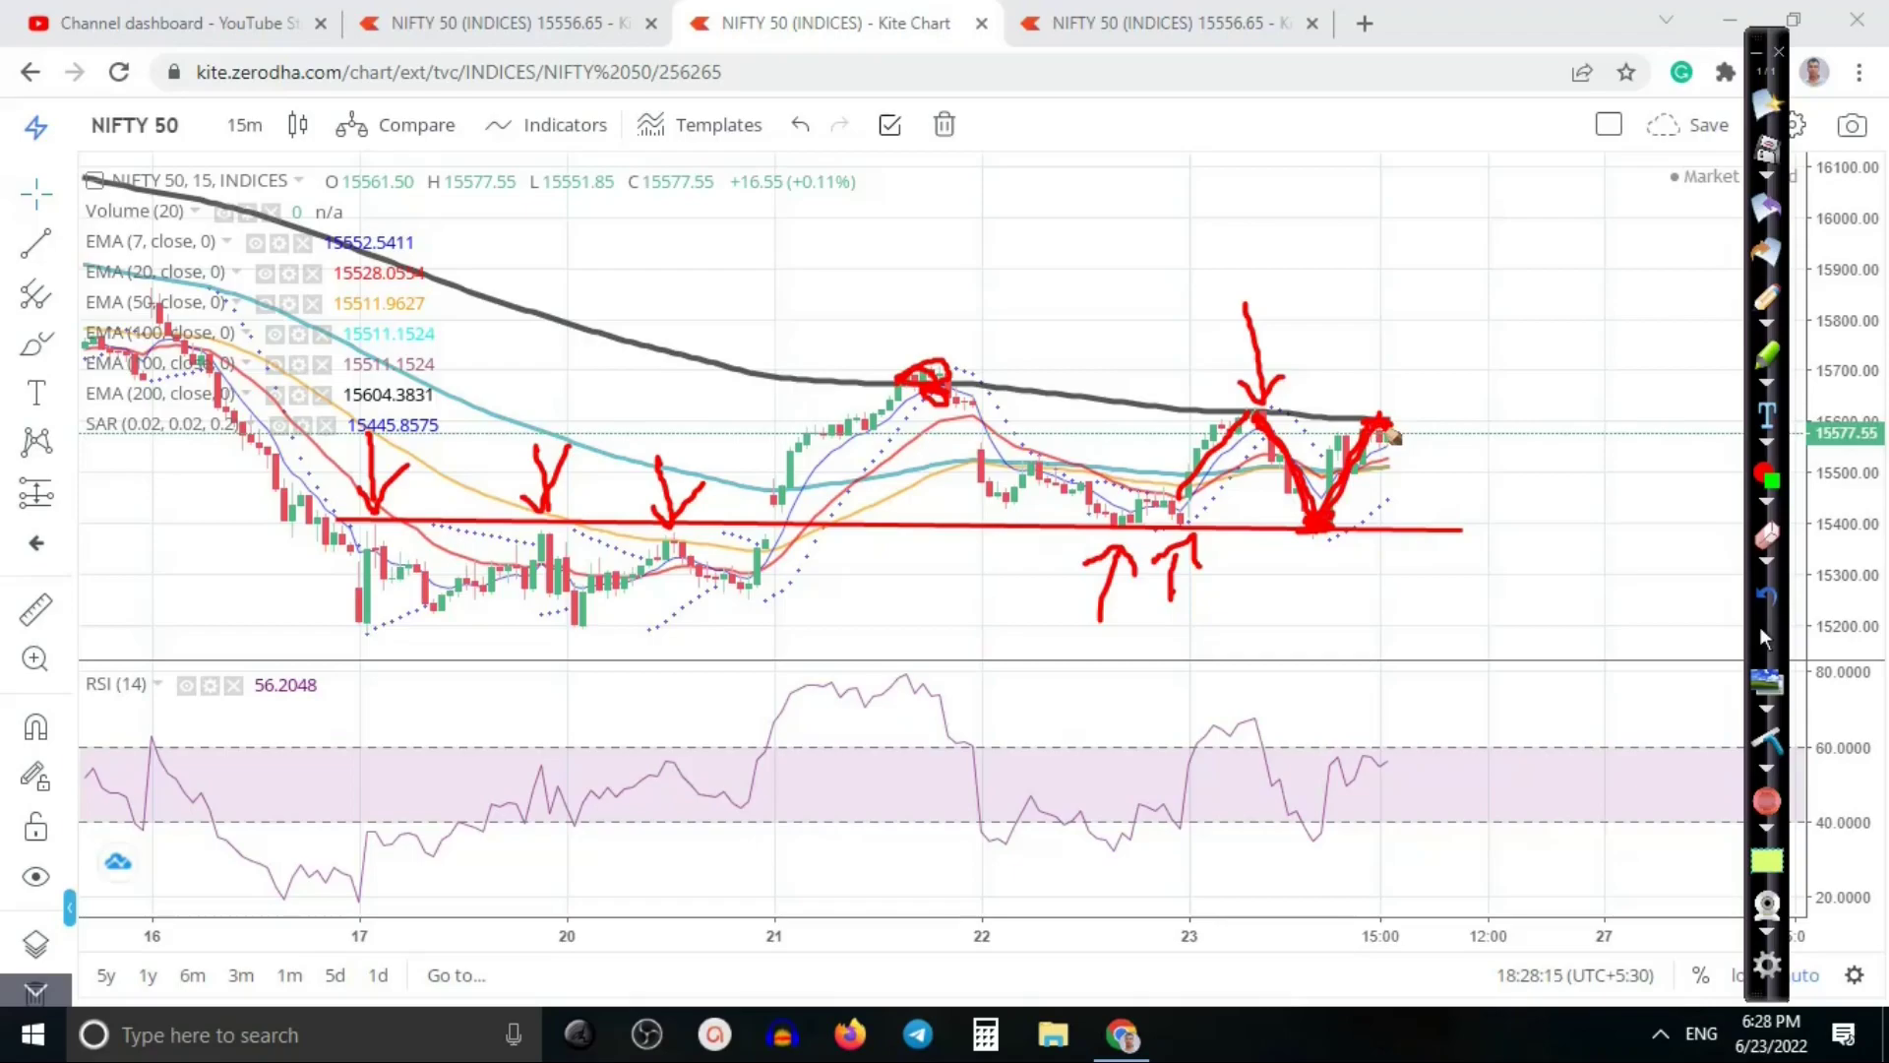
pyautogui.moveTo(937, 391)
pyautogui.mouseDown()
pyautogui.moveTo(1102, 517)
pyautogui.moveTo(1238, 417)
pyautogui.moveTo(1330, 539)
pyautogui.moveTo(1401, 429)
pyautogui.moveTo(1385, 438)
pyautogui.mouseUp()
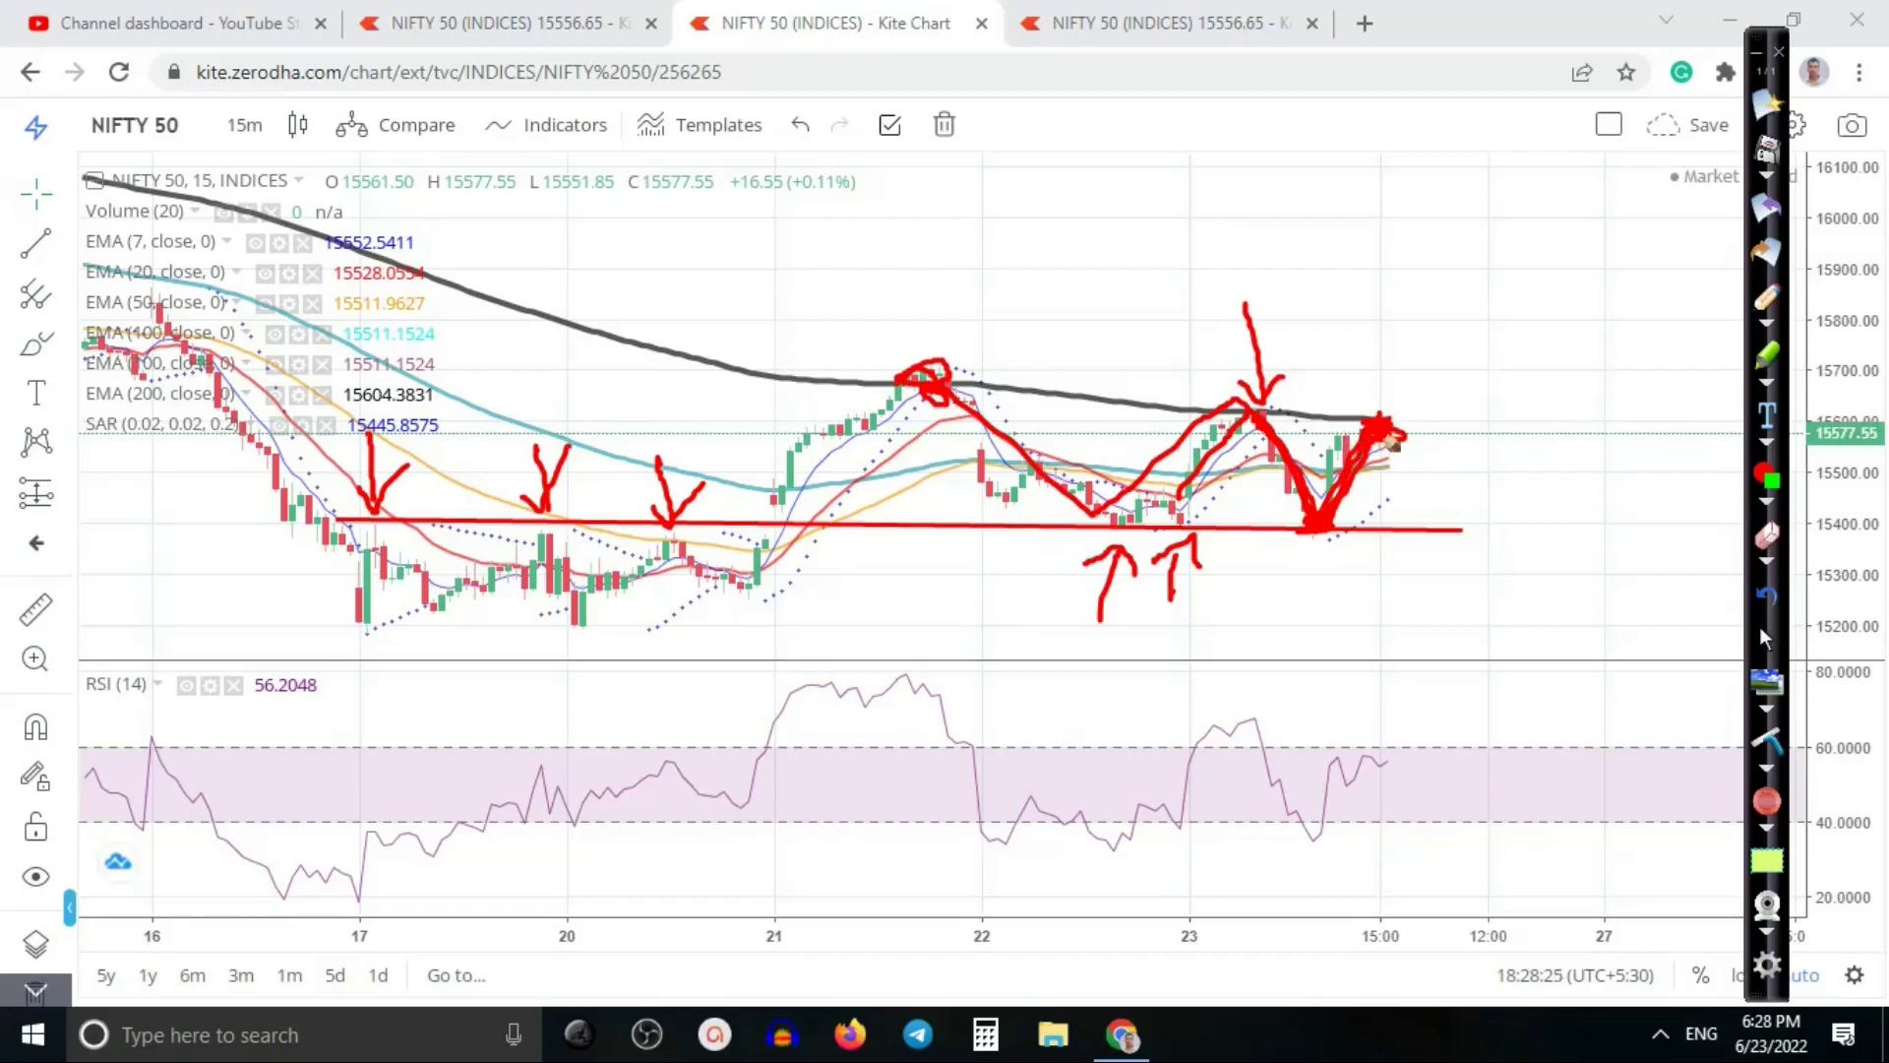
pyautogui.moveTo(1360, 406); pyautogui.dragTo(1423, 417)
pyautogui.click(1769, 745)
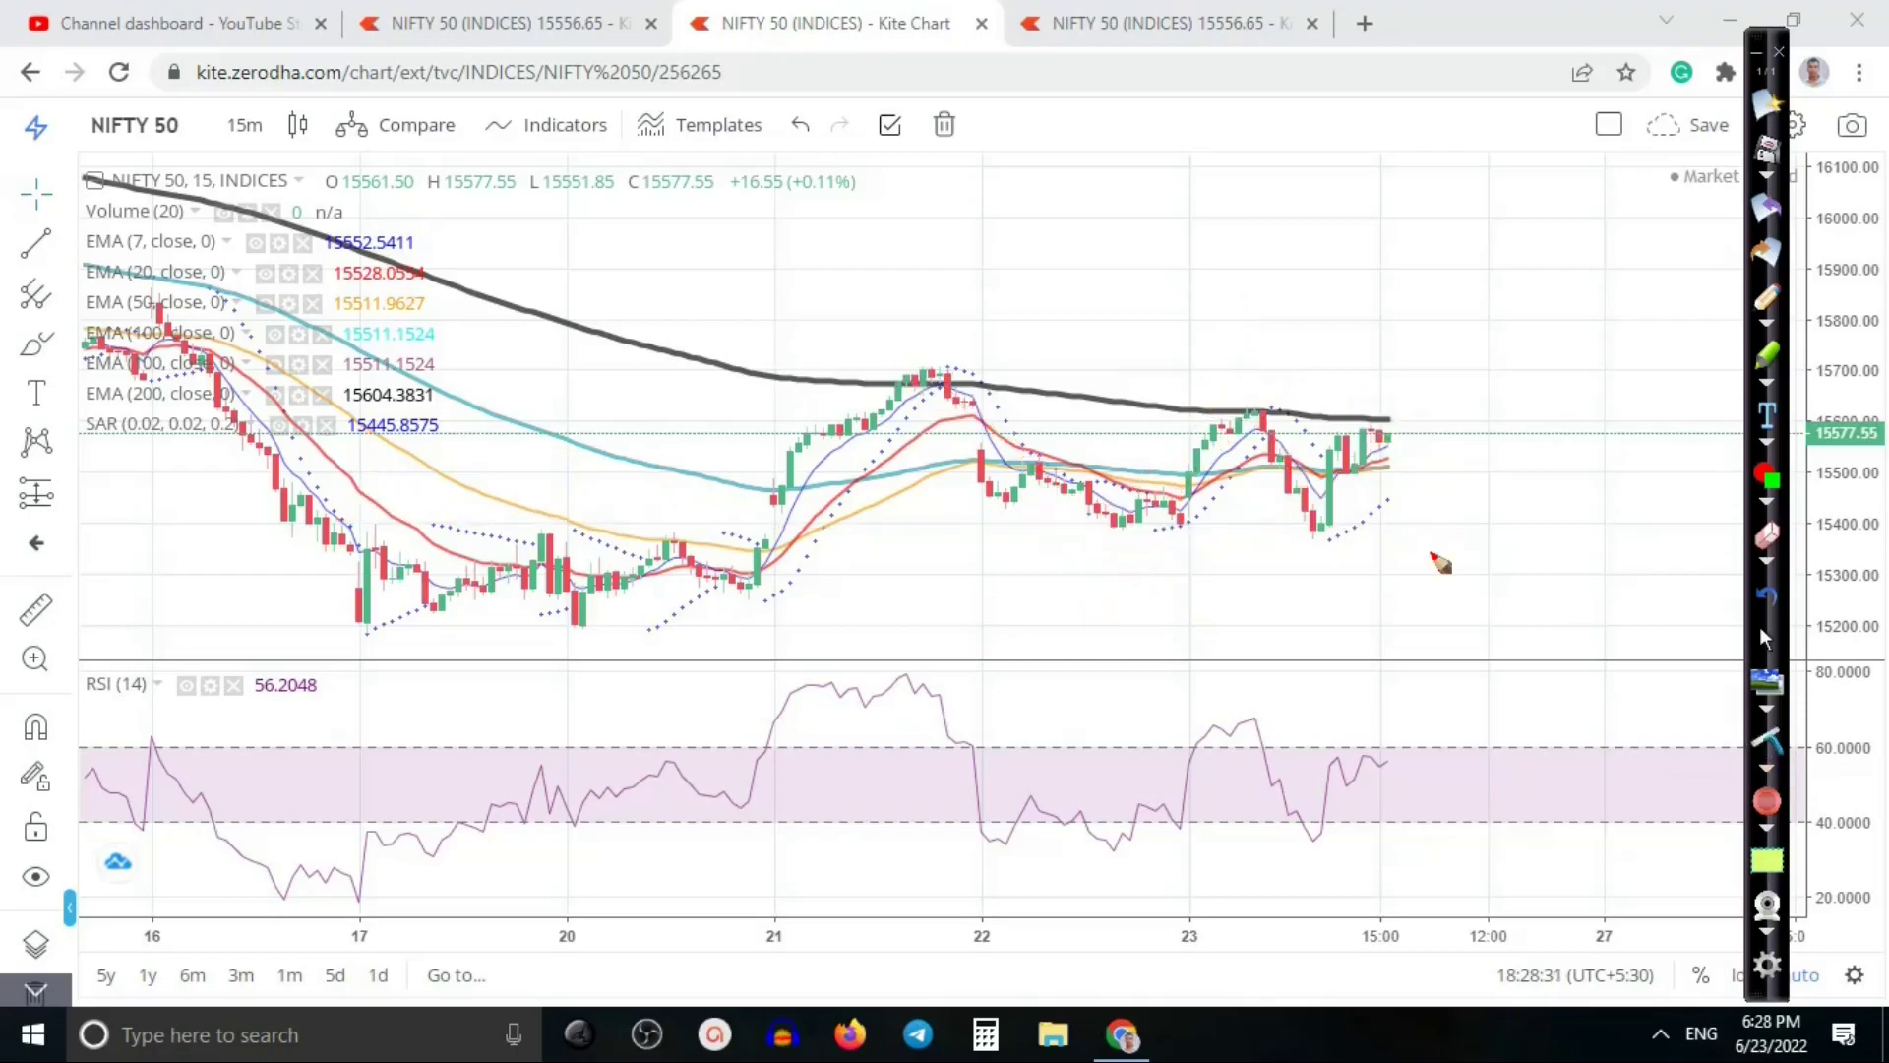
pyautogui.moveTo(1352, 447); pyautogui.dragTo(1435, 427)
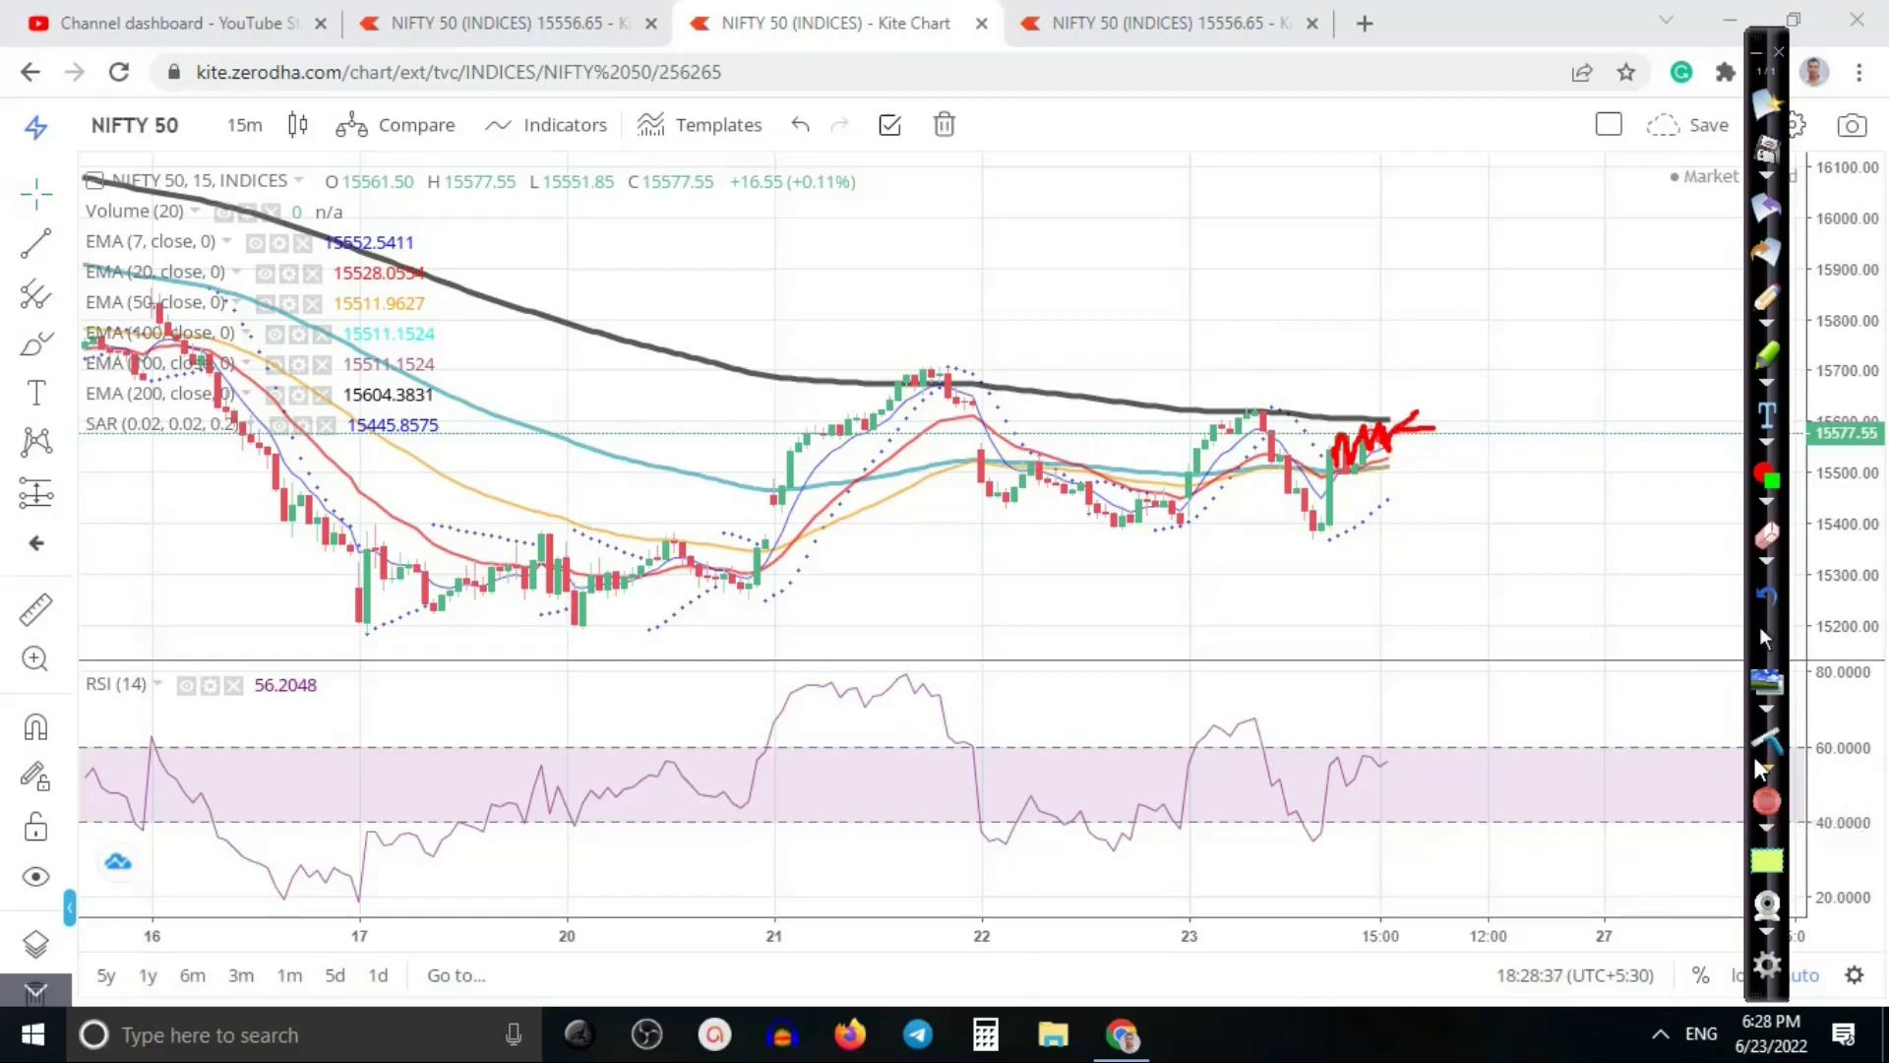
pyautogui.click(1759, 748)
pyautogui.click(1760, 642)
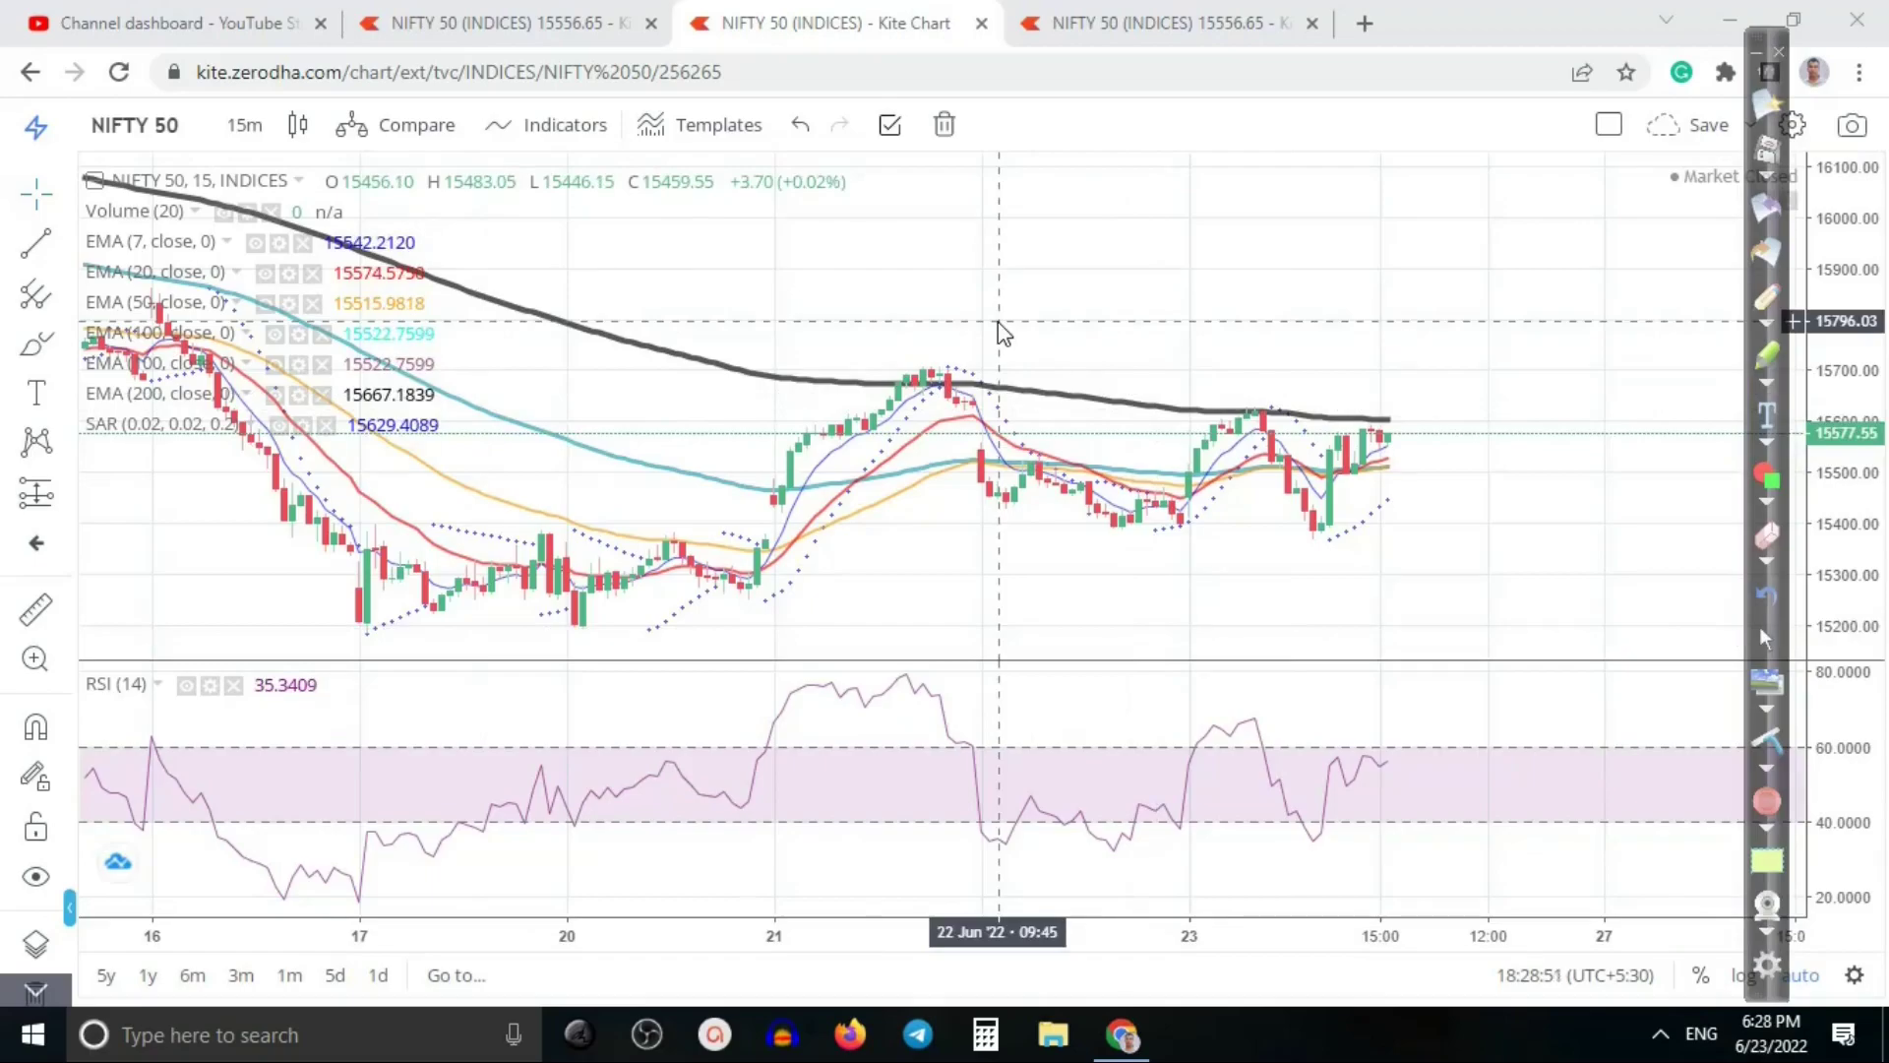
# Step: Switch to the 5-minute NIFTY 50 chart tab and re-arm the red pen
pyautogui.click(501, 30)
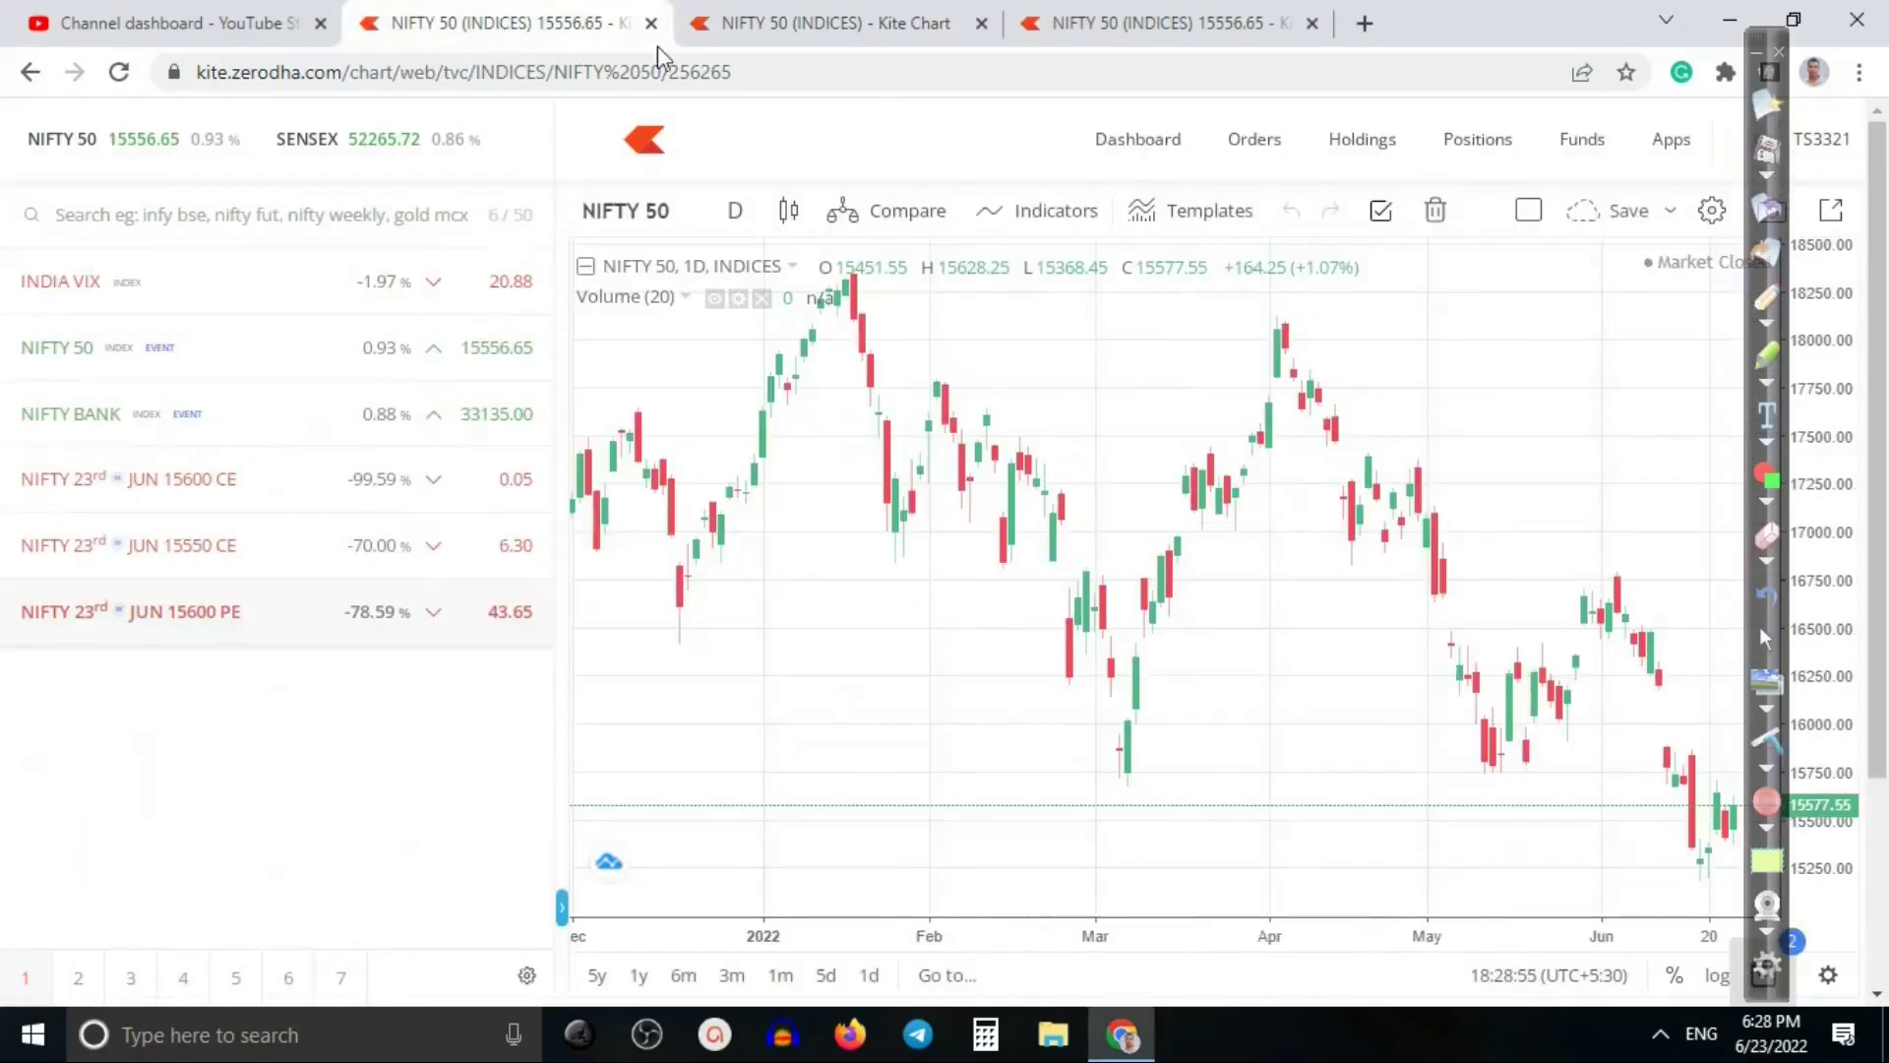
pyautogui.click(1036, 21)
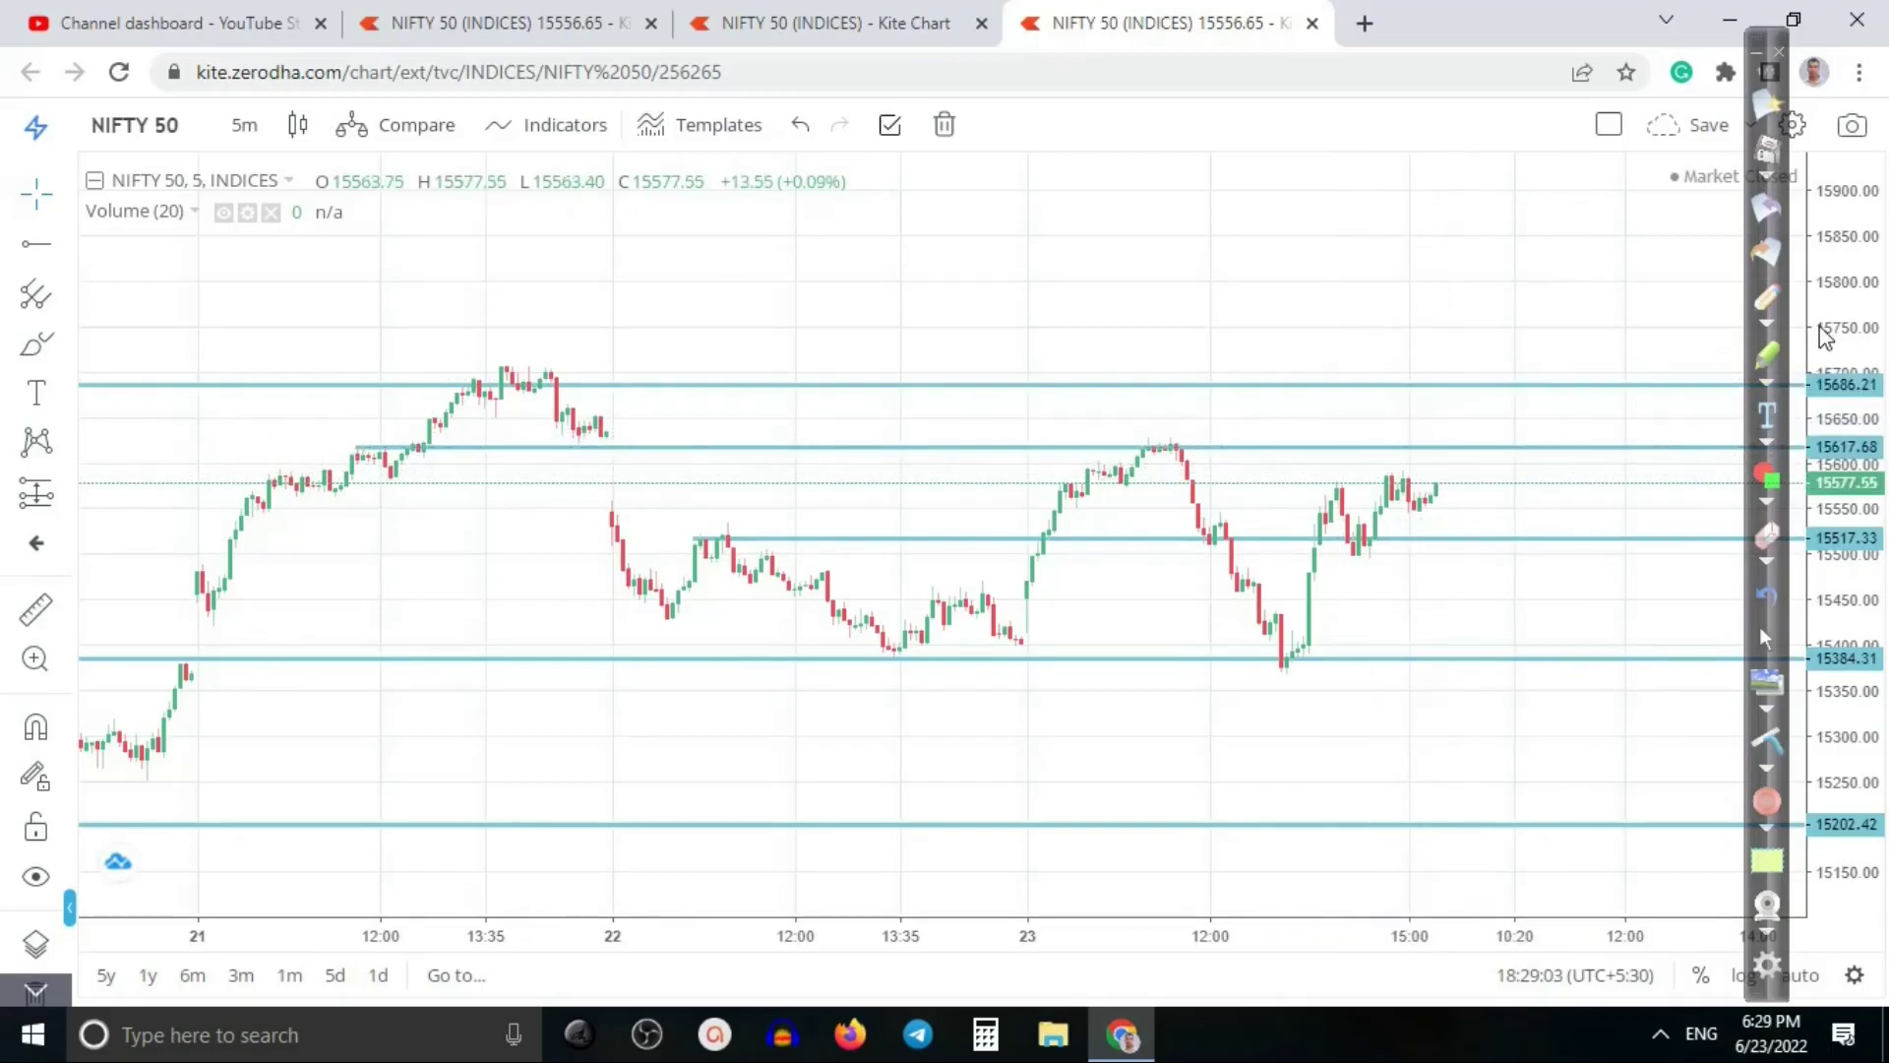
pyautogui.click(1768, 298)
# Step: Draw red arrows and a price target over the latest candles, then clear them
pyautogui.moveTo(1525, 396); pyautogui.dragTo(1502, 450)
pyautogui.moveTo(1397, 496); pyautogui.dragTo(1455, 412)
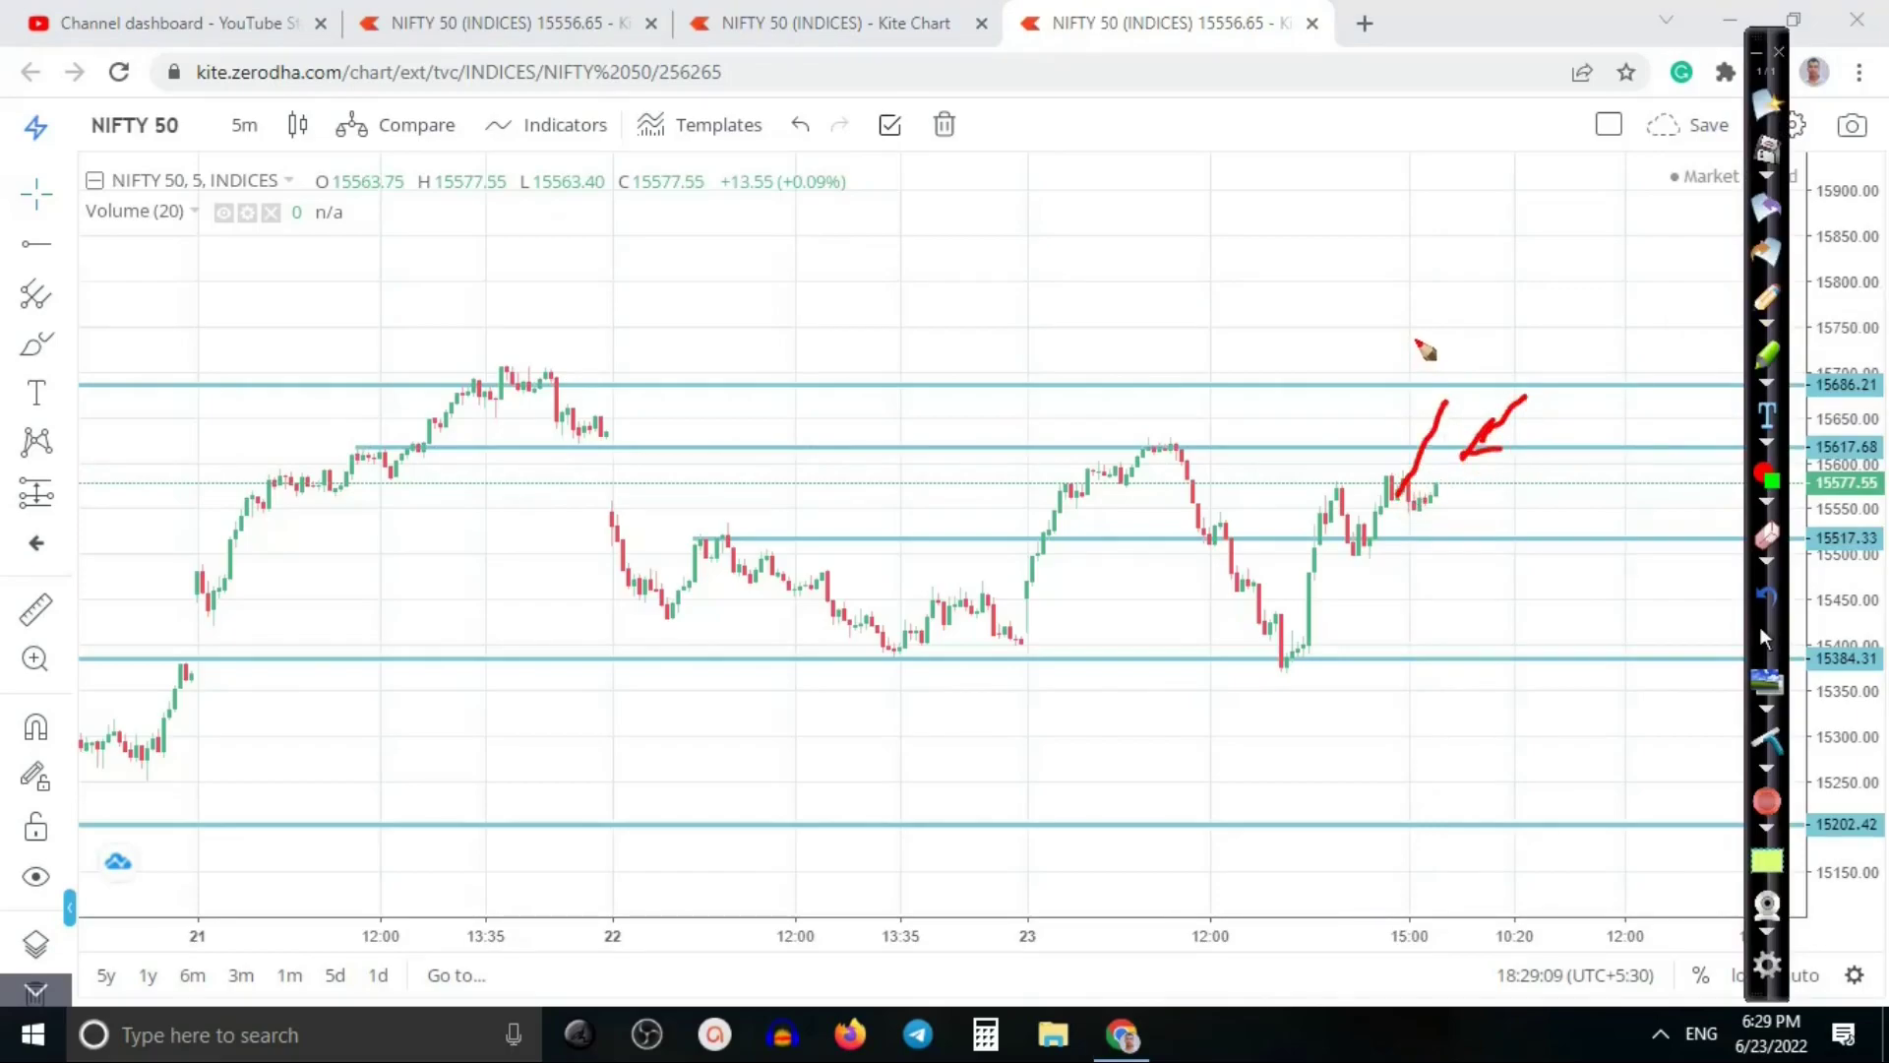
pyautogui.moveTo(1415, 340)
pyautogui.mouseDown()
pyautogui.moveTo(1419, 366)
pyautogui.moveTo(1466, 356)
pyautogui.moveTo(1561, 306)
pyautogui.mouseUp()
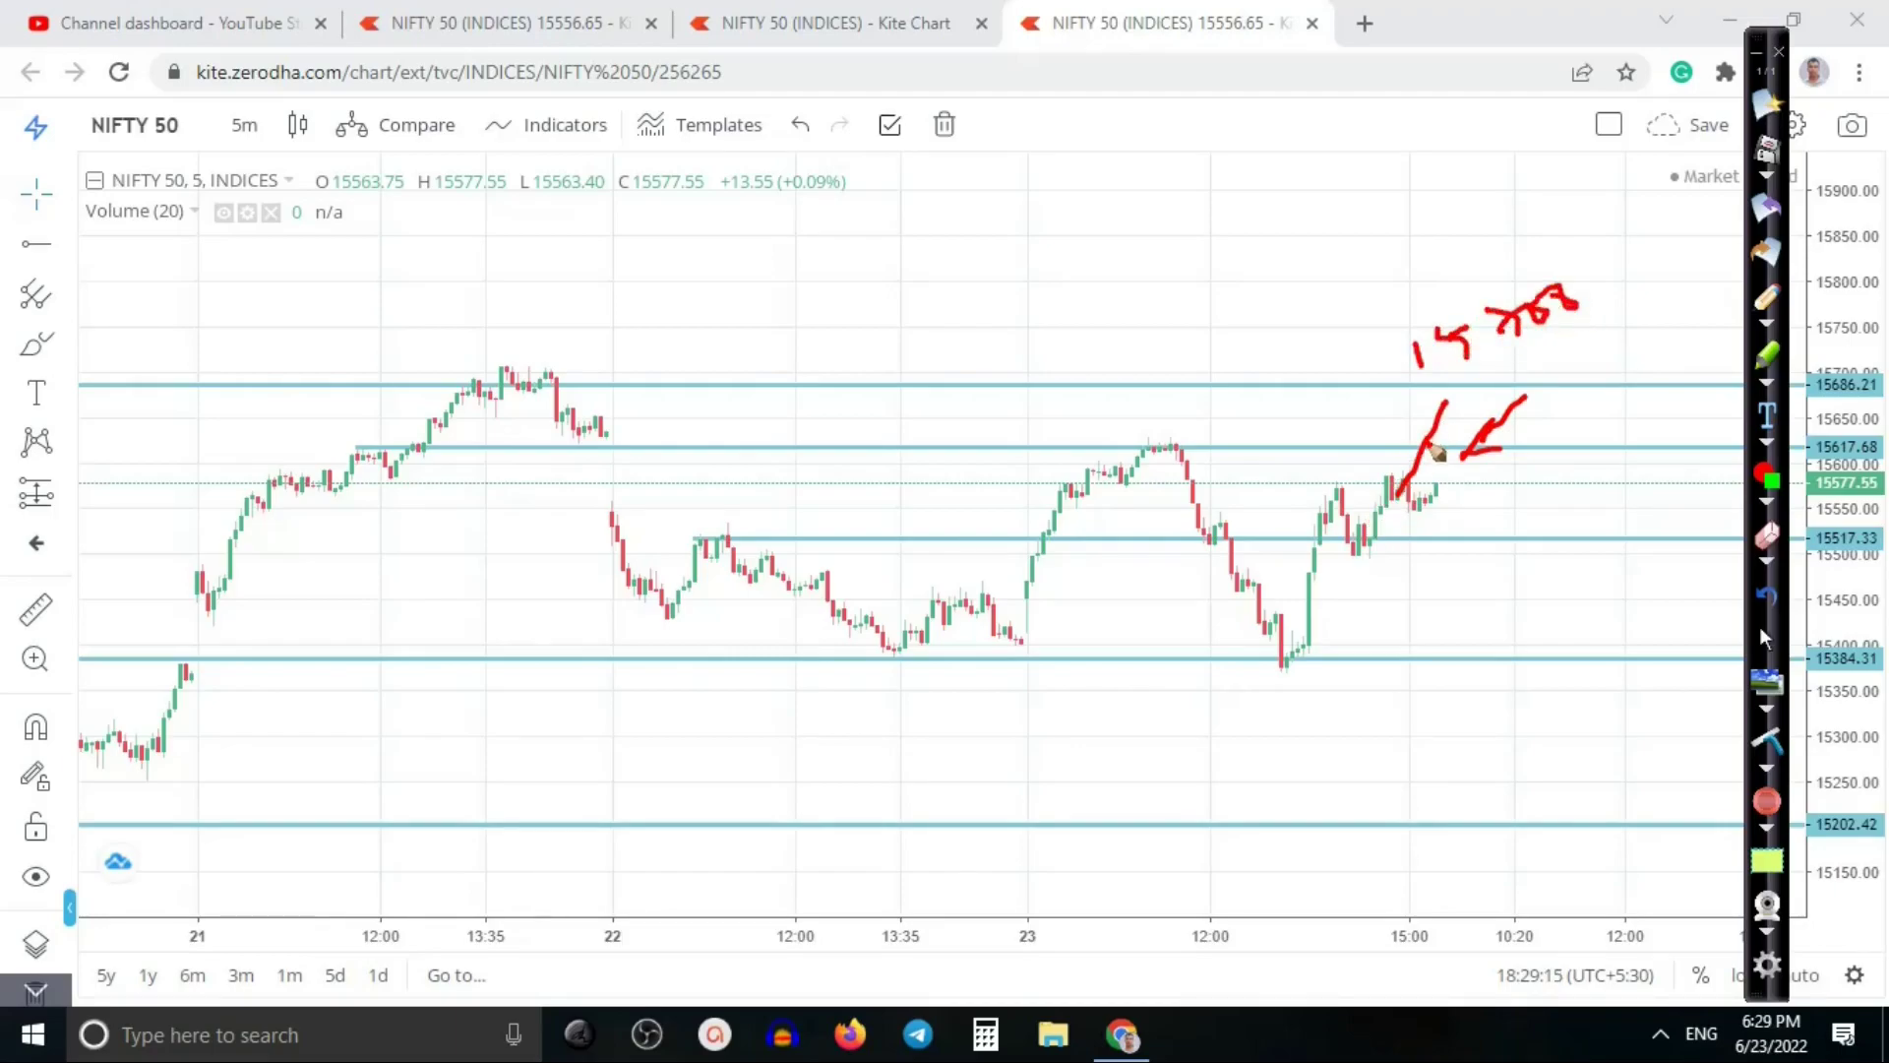
pyautogui.moveTo(1436, 452); pyautogui.dragTo(1467, 503)
pyautogui.click(1759, 669)
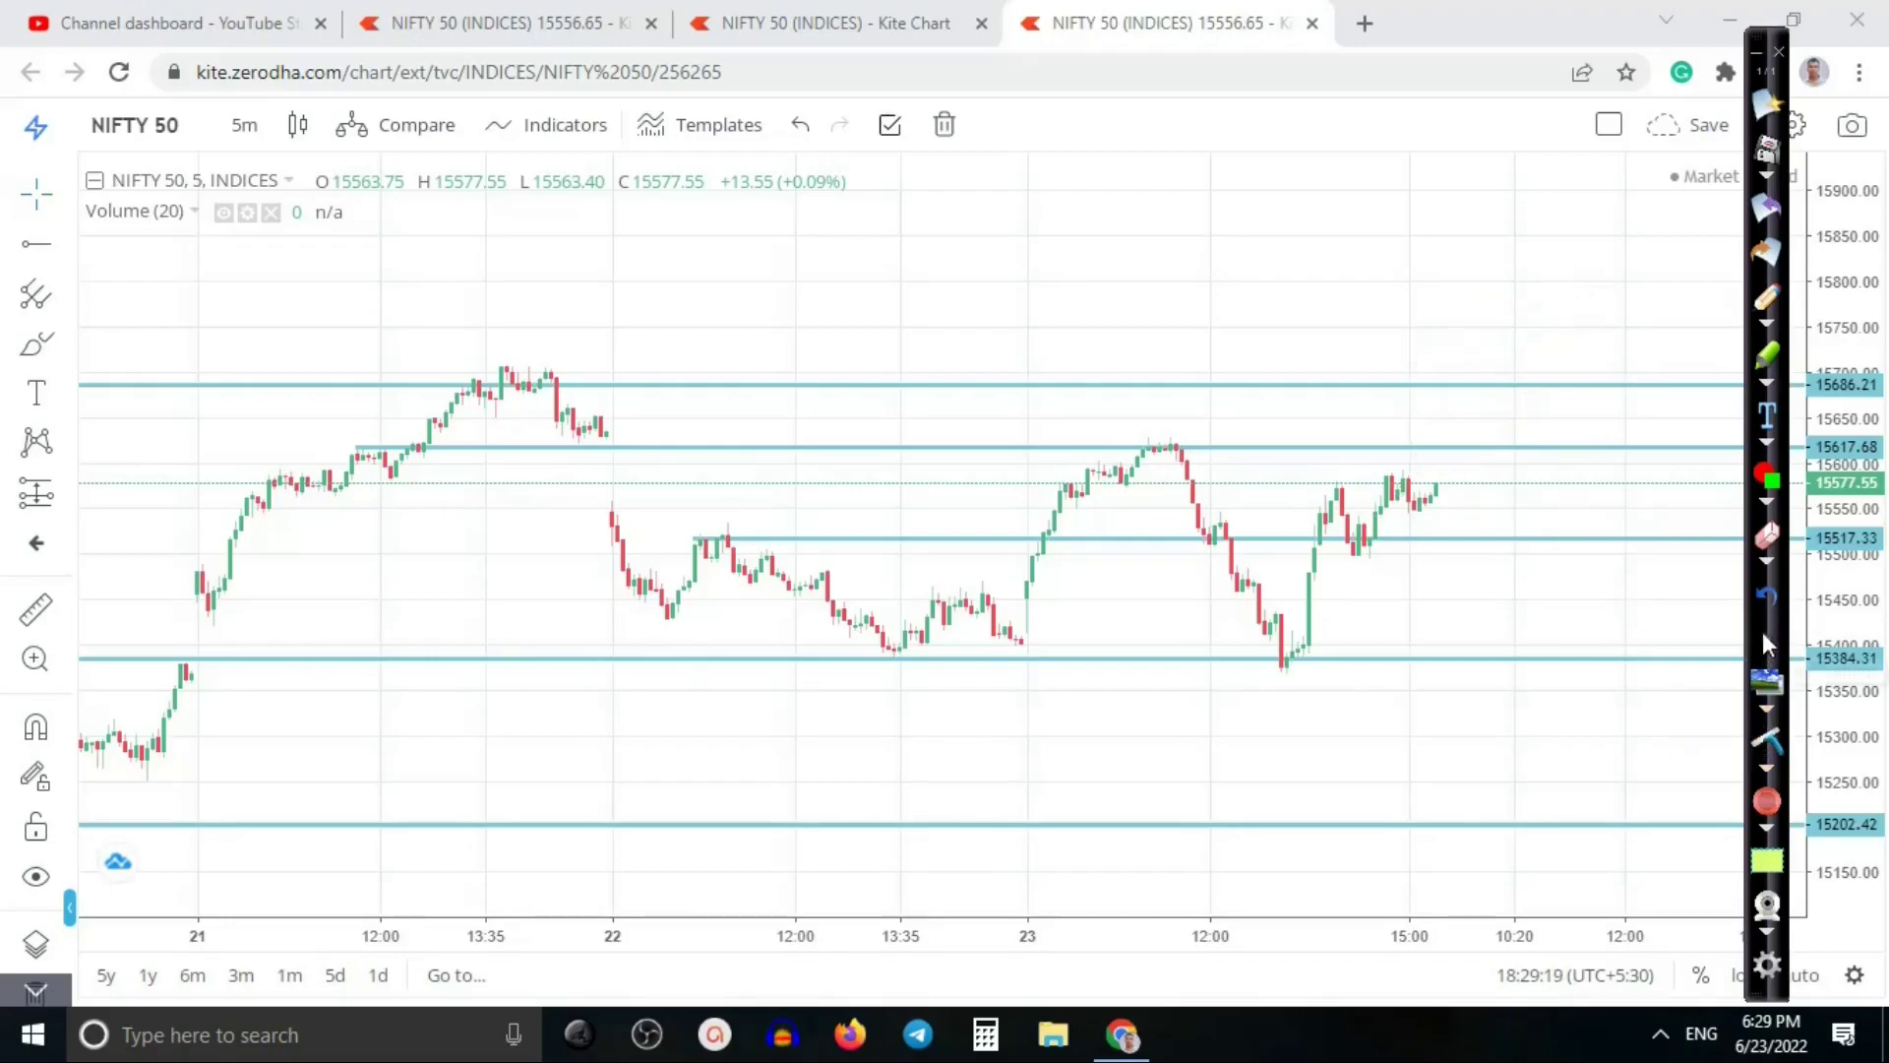
# Step: On the 15-minute chart, draw two red horizontal support lines across the lows
pyautogui.click(876, 44)
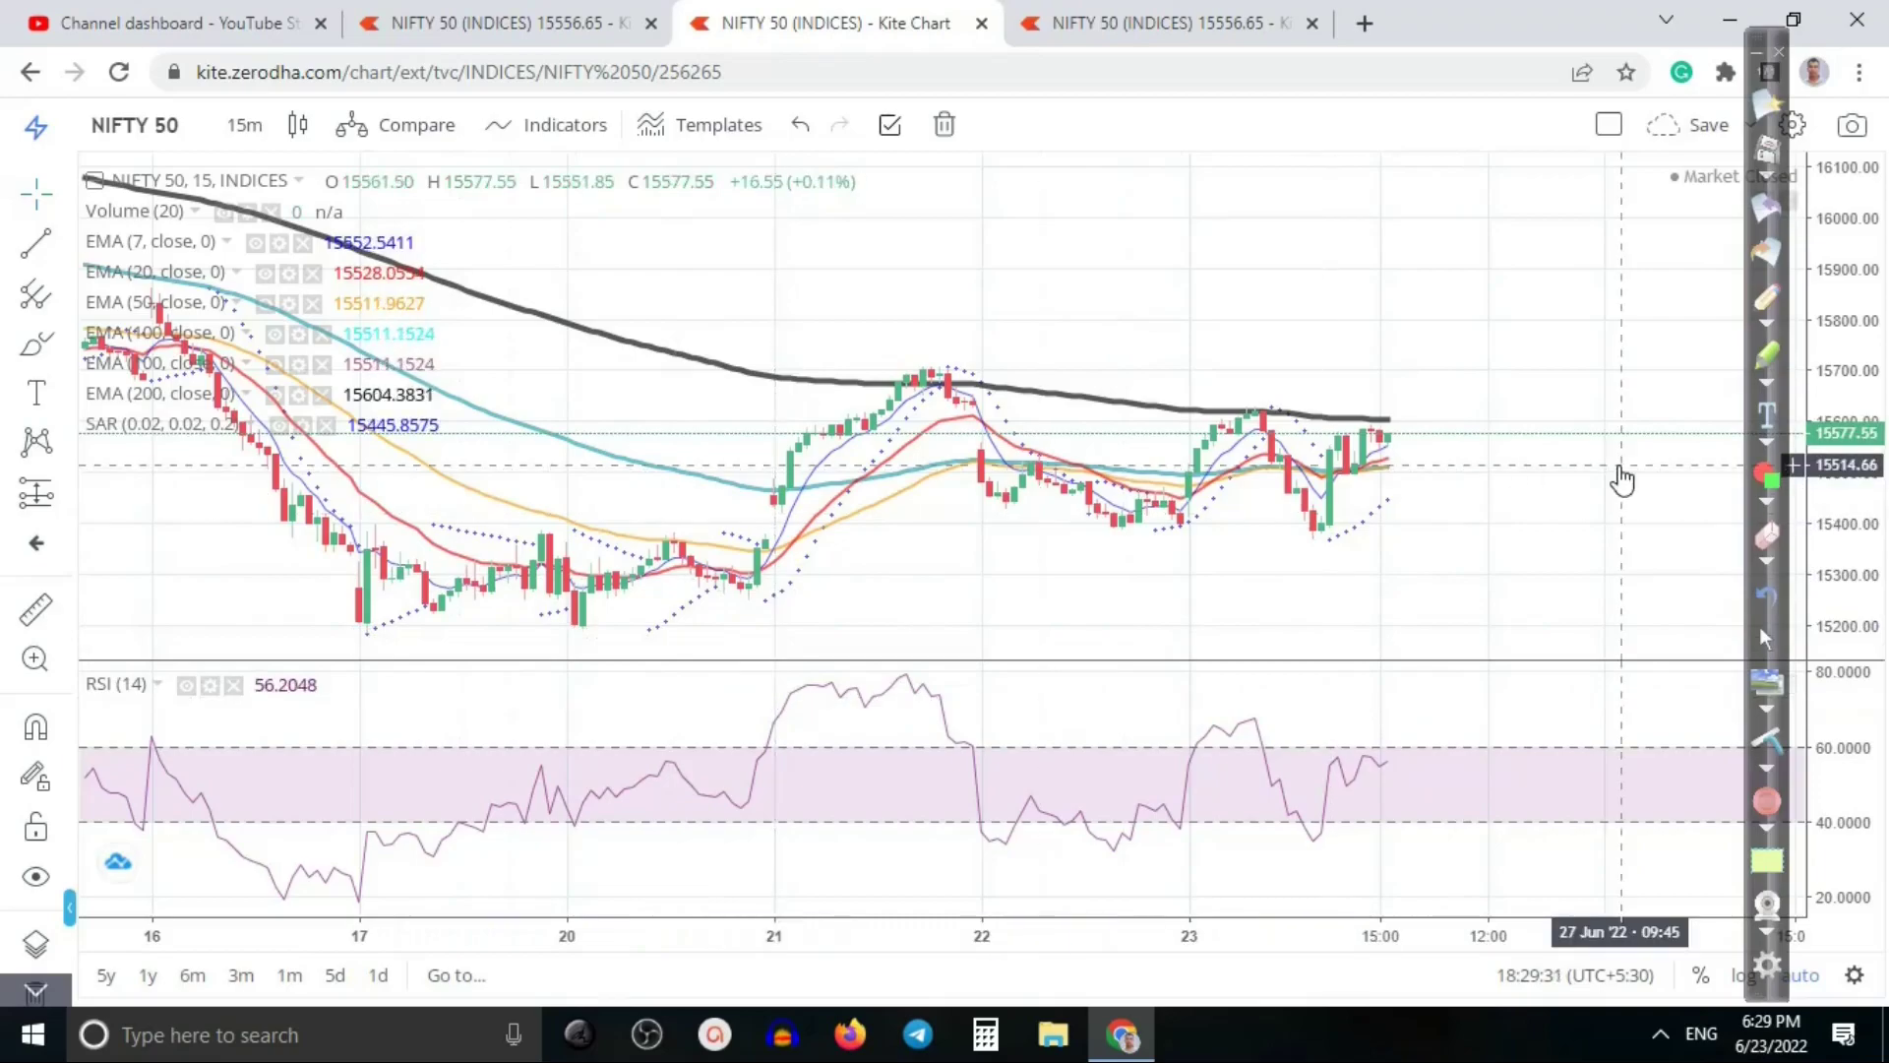
pyautogui.click(1765, 479)
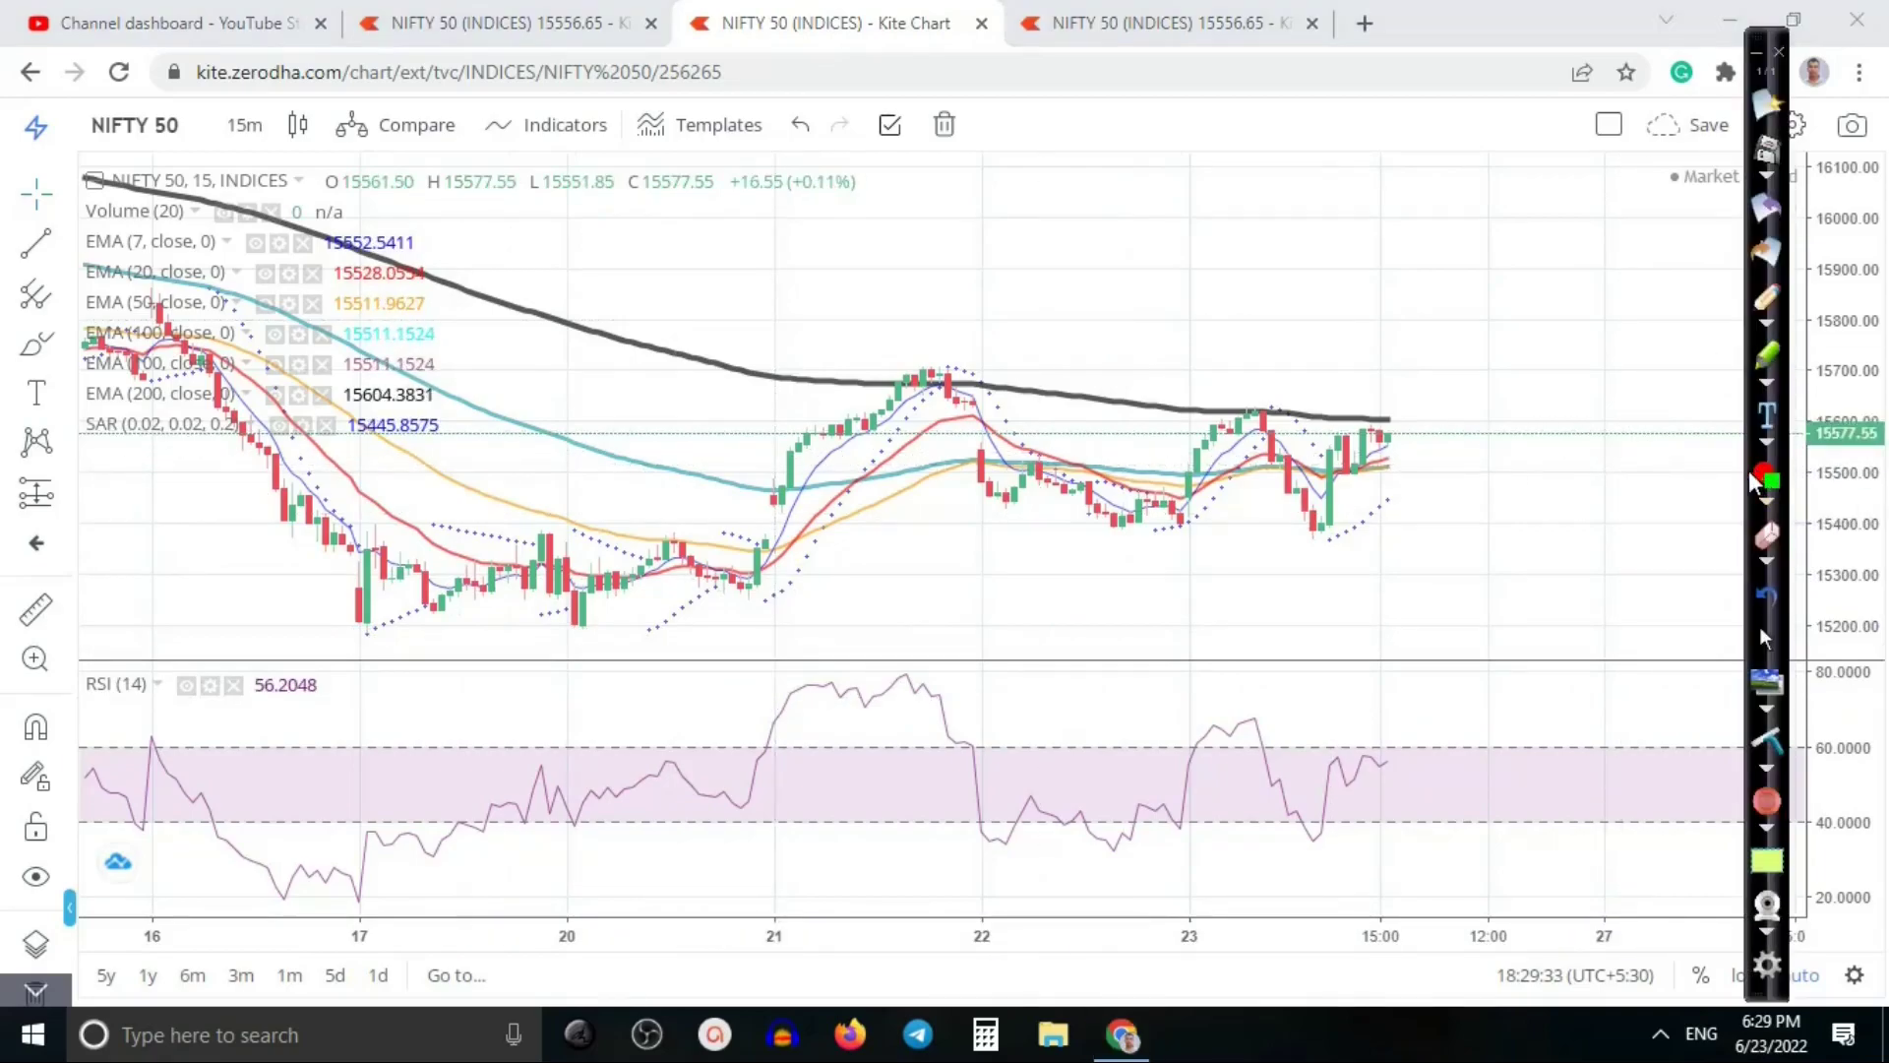
pyautogui.moveTo(339, 524)
pyautogui.mouseDown()
pyautogui.moveTo(969, 454)
pyautogui.moveTo(1497, 548)
pyautogui.moveTo(1552, 536)
pyautogui.mouseUp()
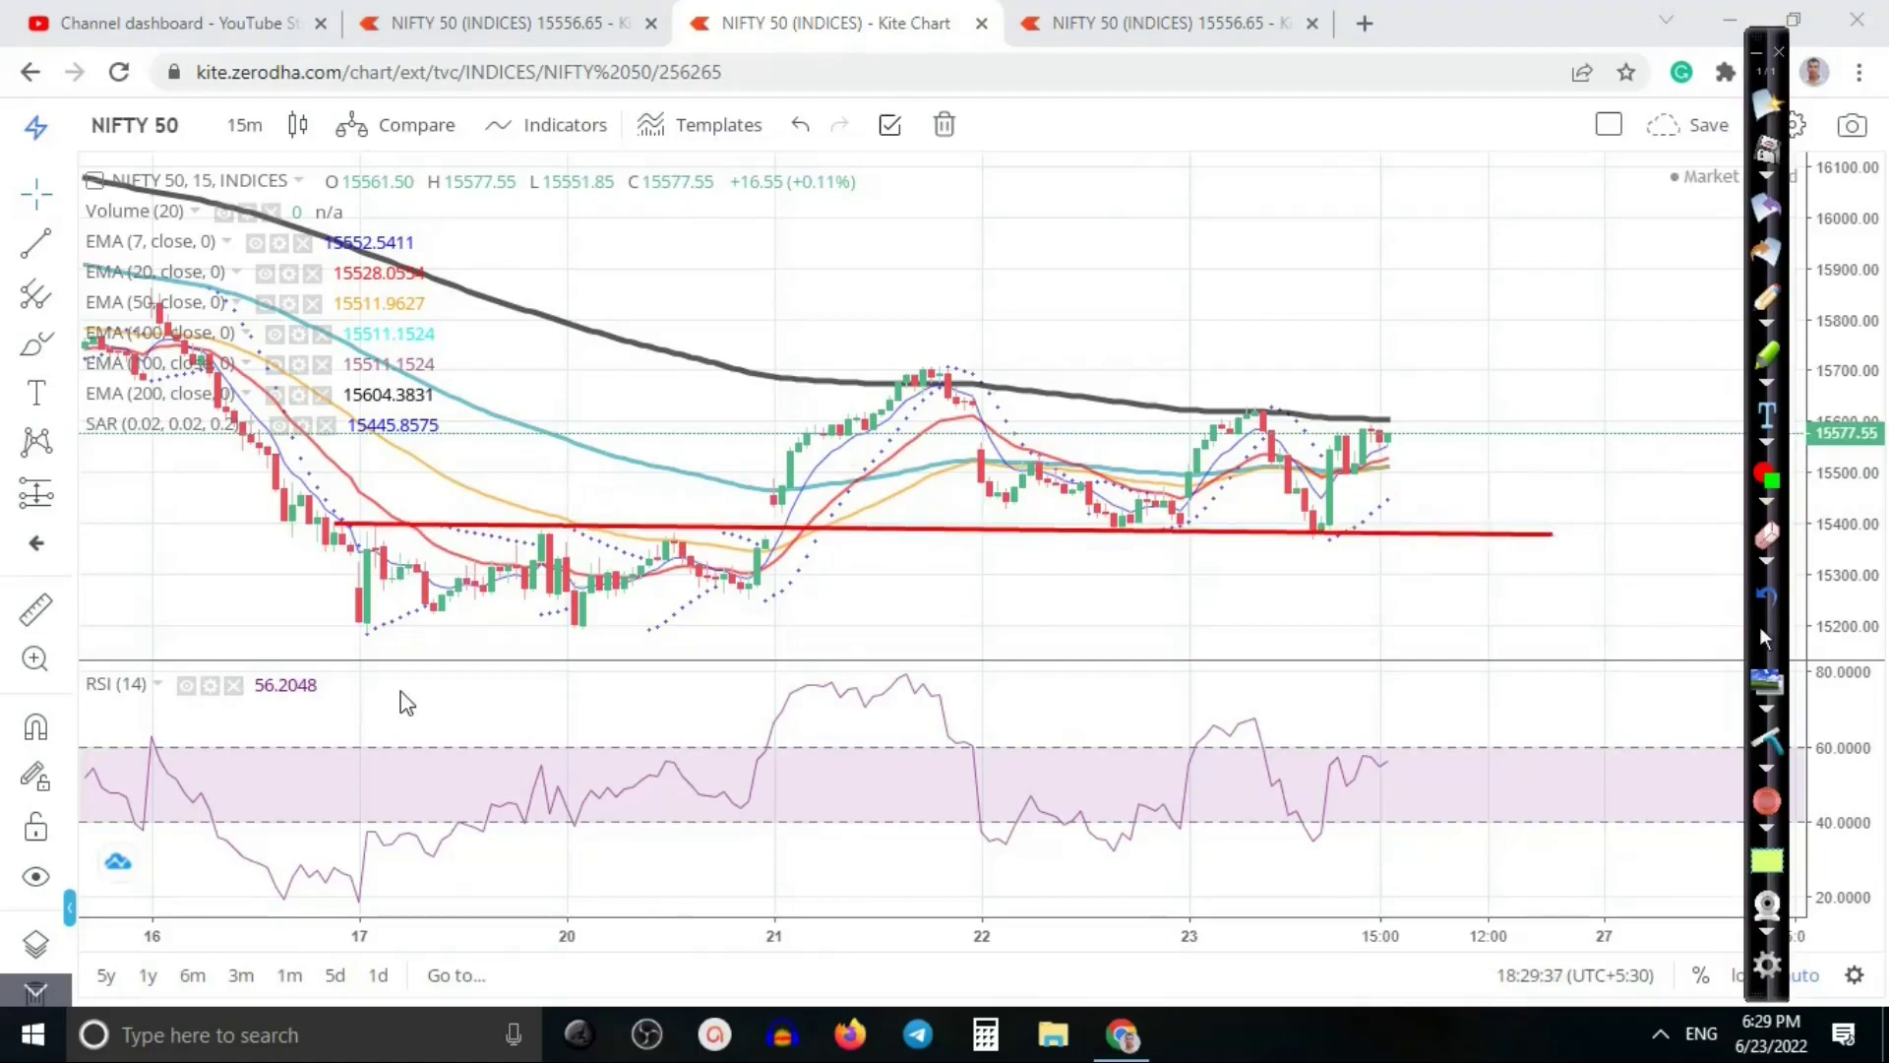
pyautogui.moveTo(348, 634)
pyautogui.mouseDown()
pyautogui.moveTo(608, 639)
pyautogui.moveTo(1407, 588)
pyautogui.moveTo(1575, 652)
pyautogui.mouseUp()
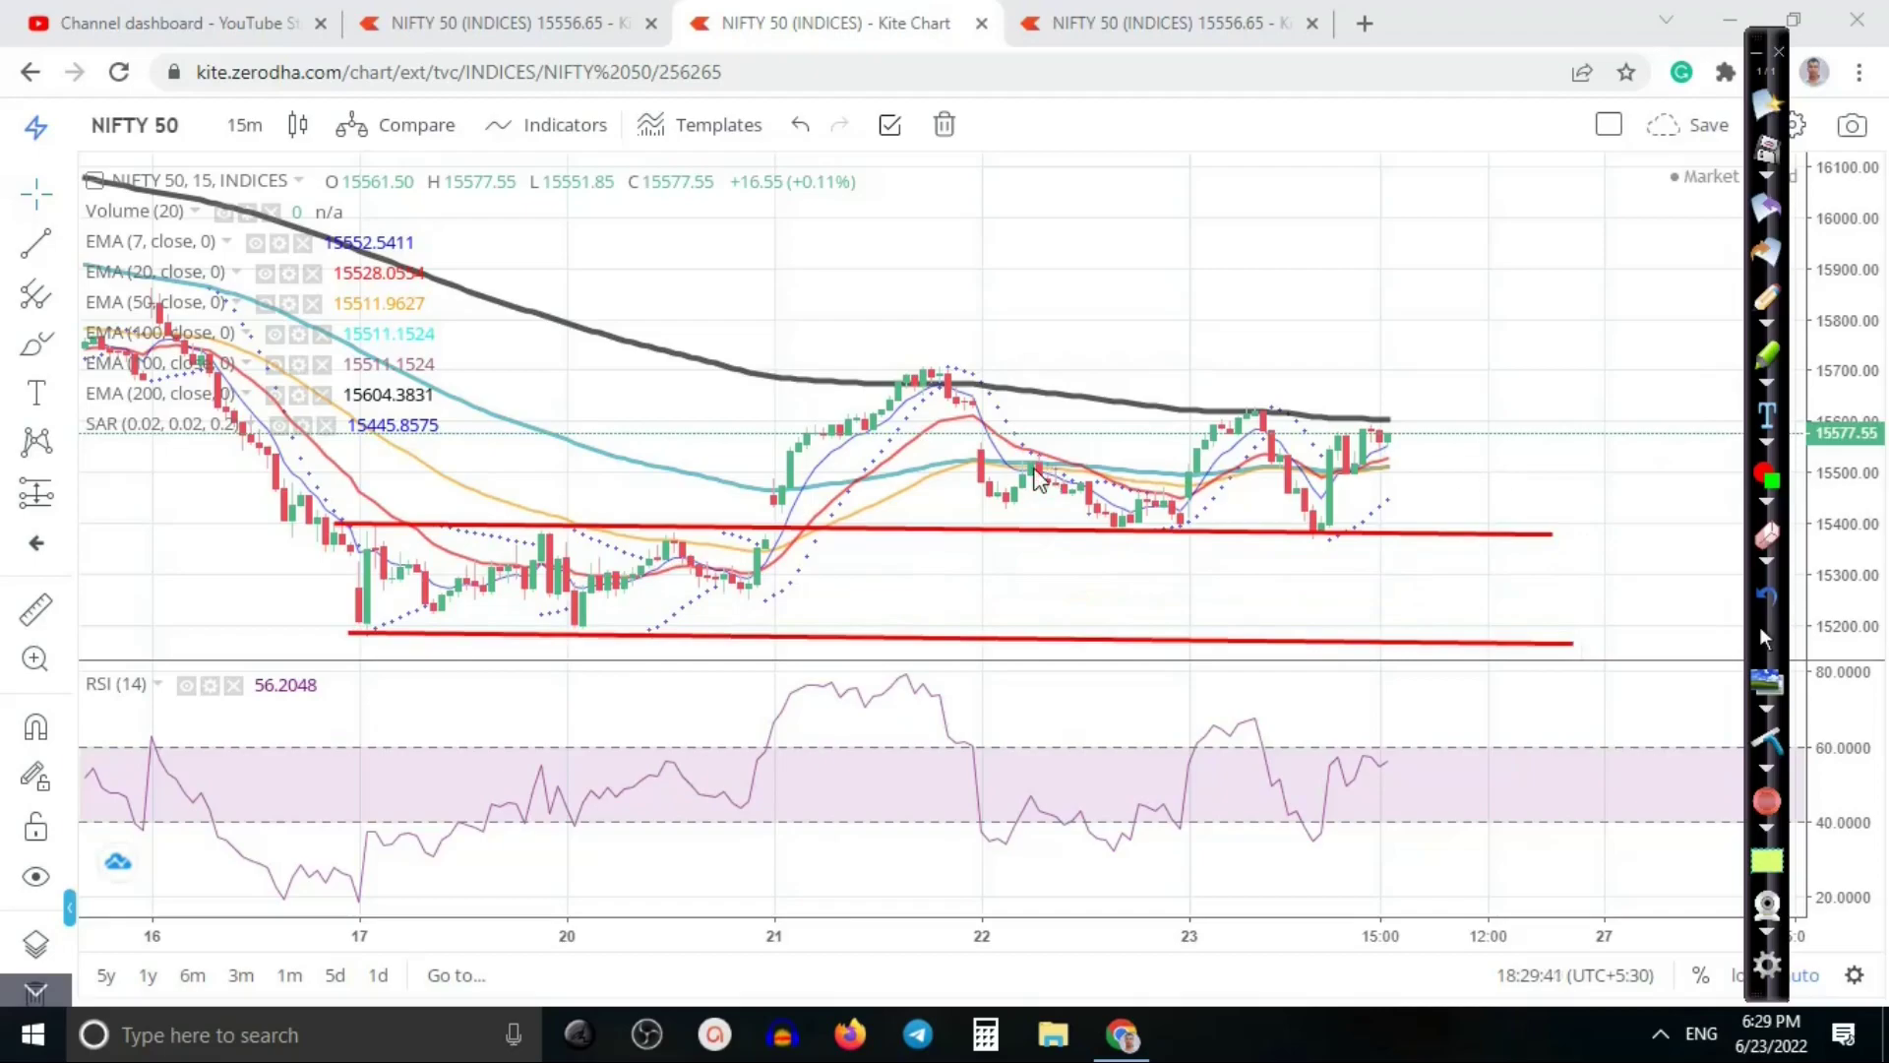
# Step: Draw an upside arrow and a downside path to the lower support line
pyautogui.click(1768, 293)
pyautogui.moveTo(1374, 404)
pyautogui.mouseDown()
pyautogui.moveTo(1417, 403)
pyautogui.moveTo(1379, 405)
pyautogui.moveTo(1397, 411)
pyautogui.moveTo(1449, 277)
pyautogui.mouseUp()
pyautogui.moveTo(1407, 312)
pyautogui.mouseDown()
pyautogui.moveTo(1466, 247)
pyautogui.moveTo(1469, 307)
pyautogui.mouseUp()
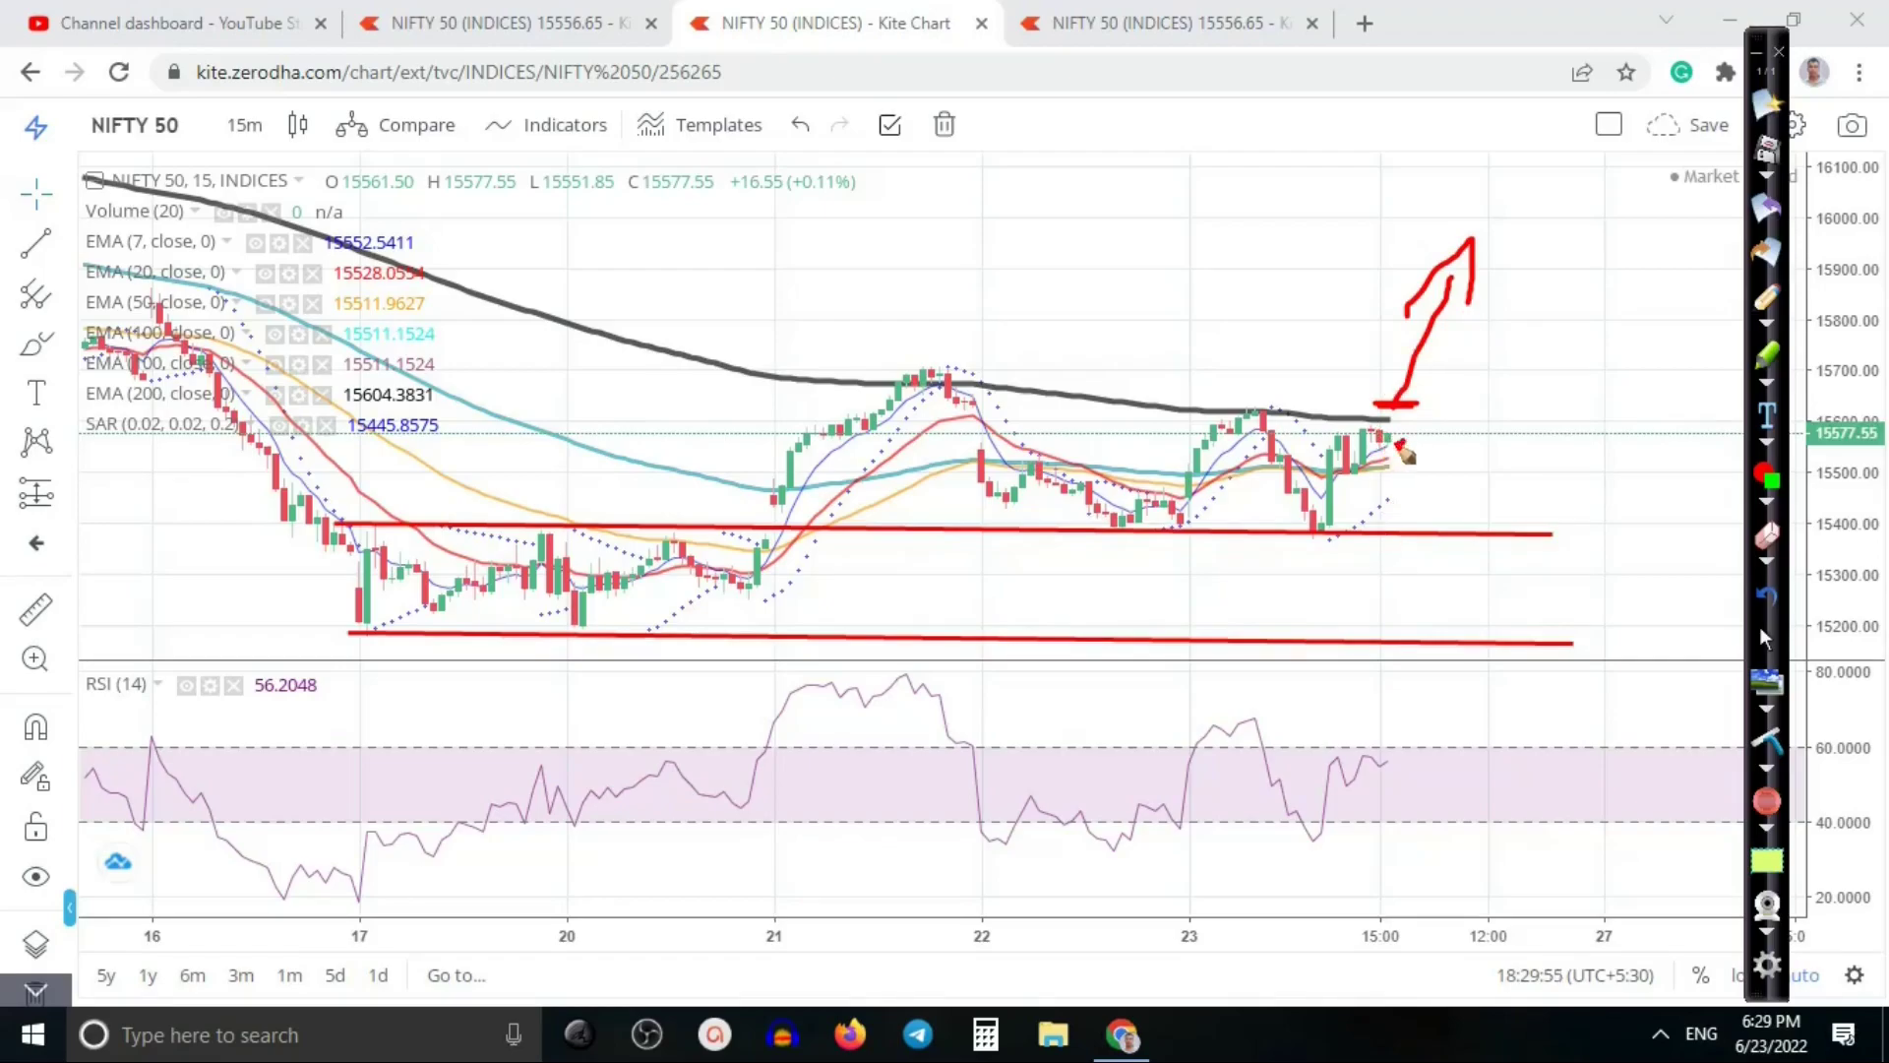
pyautogui.moveTo(1495, 426)
pyautogui.mouseDown()
pyautogui.moveTo(1424, 439)
pyautogui.moveTo(1457, 445)
pyautogui.moveTo(1439, 526)
pyautogui.moveTo(1425, 522)
pyautogui.moveTo(1493, 648)
pyautogui.mouseUp()
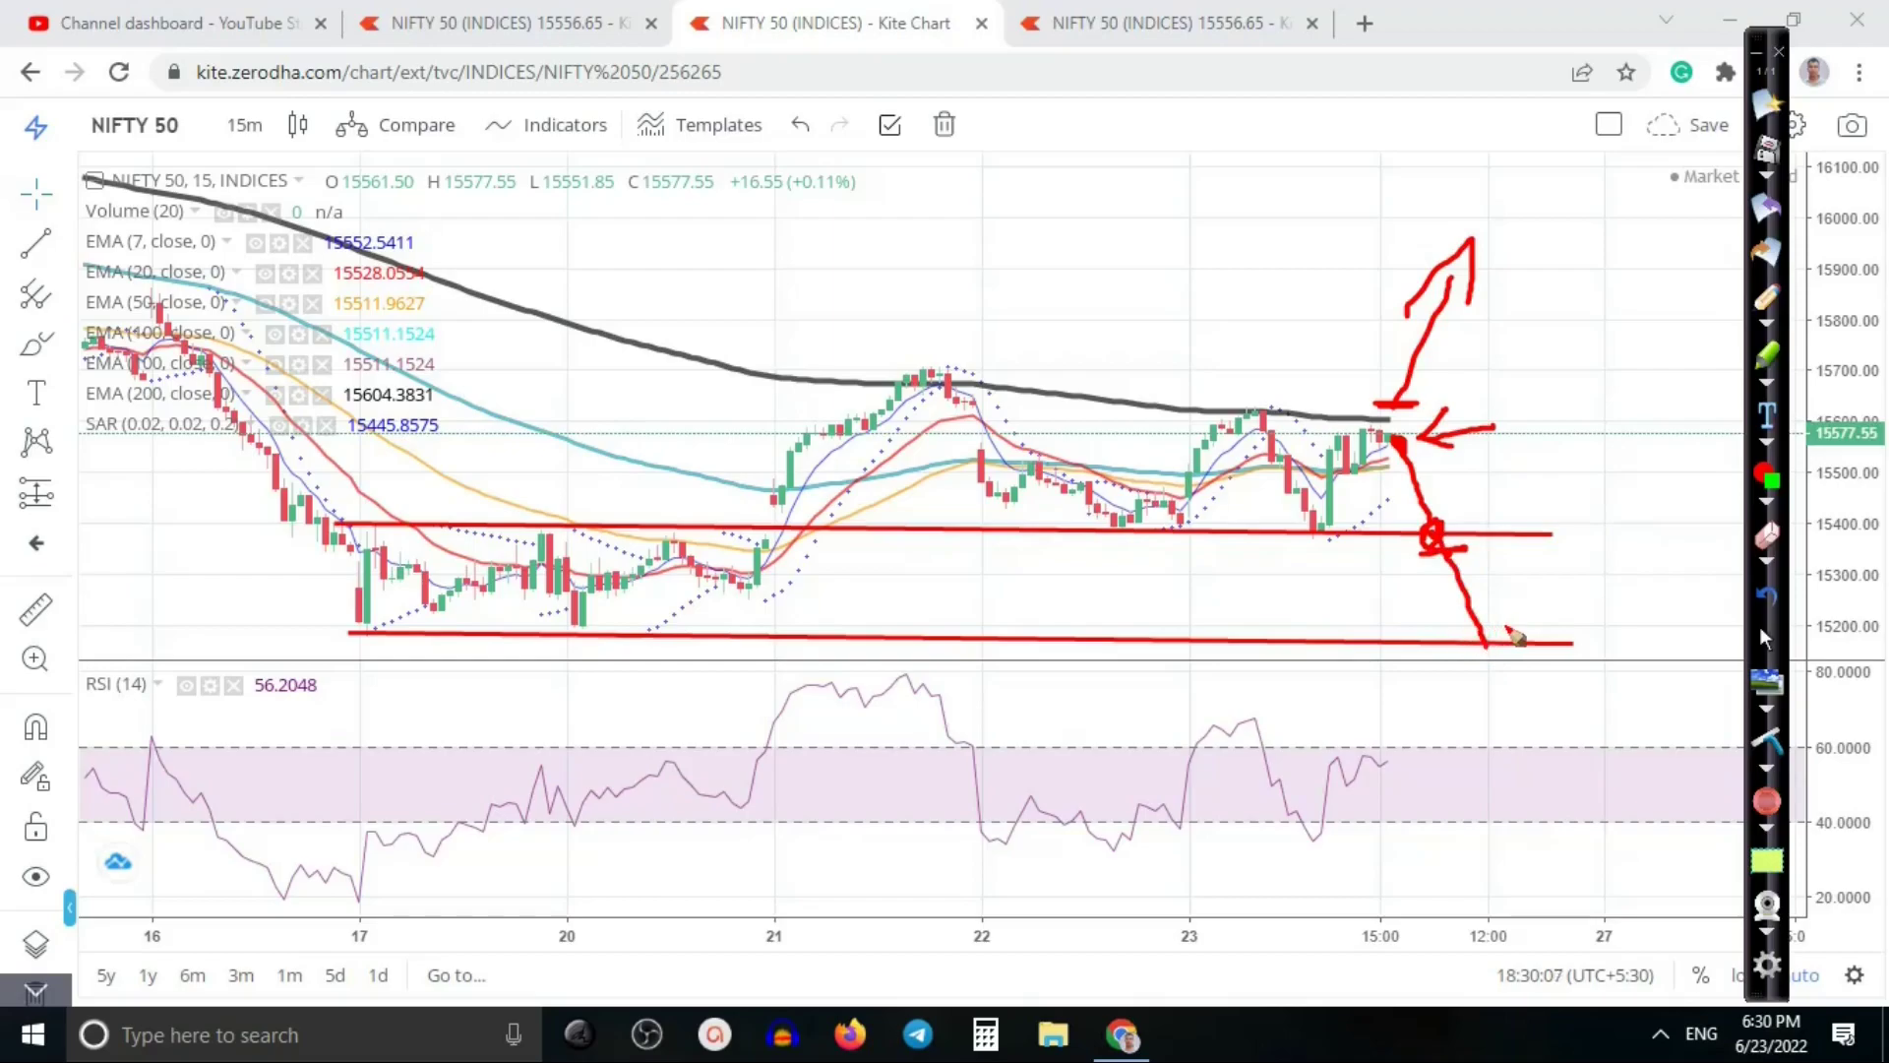
pyautogui.moveTo(1522, 636); pyautogui.dragTo(1475, 652)
# Step: Label the upside scenario with a circled 1 and the downside with a circled 2
pyautogui.moveTo(1405, 438)
pyautogui.mouseDown()
pyautogui.moveTo(1398, 413)
pyautogui.moveTo(1404, 453)
pyautogui.mouseUp()
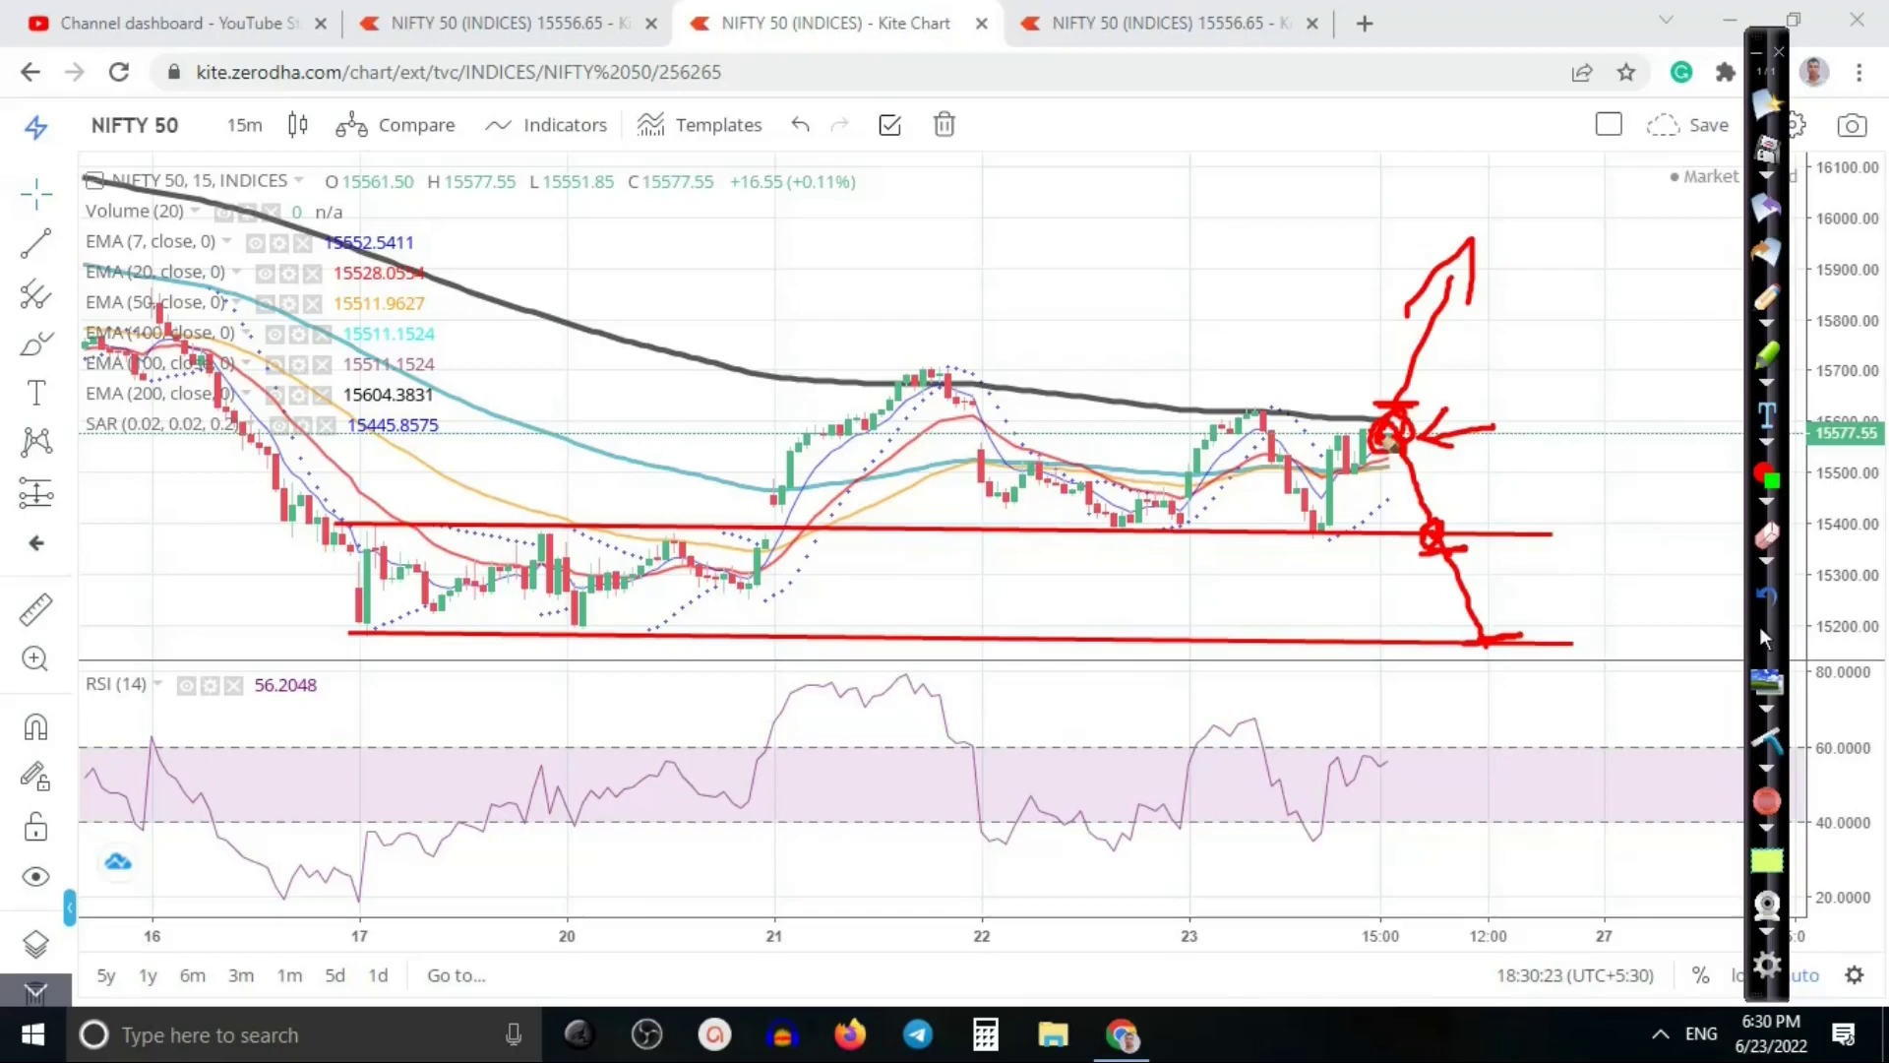
pyautogui.moveTo(1427, 539); pyautogui.dragTo(1423, 553)
pyautogui.moveTo(1422, 445)
pyautogui.mouseDown()
pyautogui.moveTo(1447, 425)
pyautogui.moveTo(1535, 438)
pyautogui.moveTo(1542, 394)
pyautogui.mouseUp()
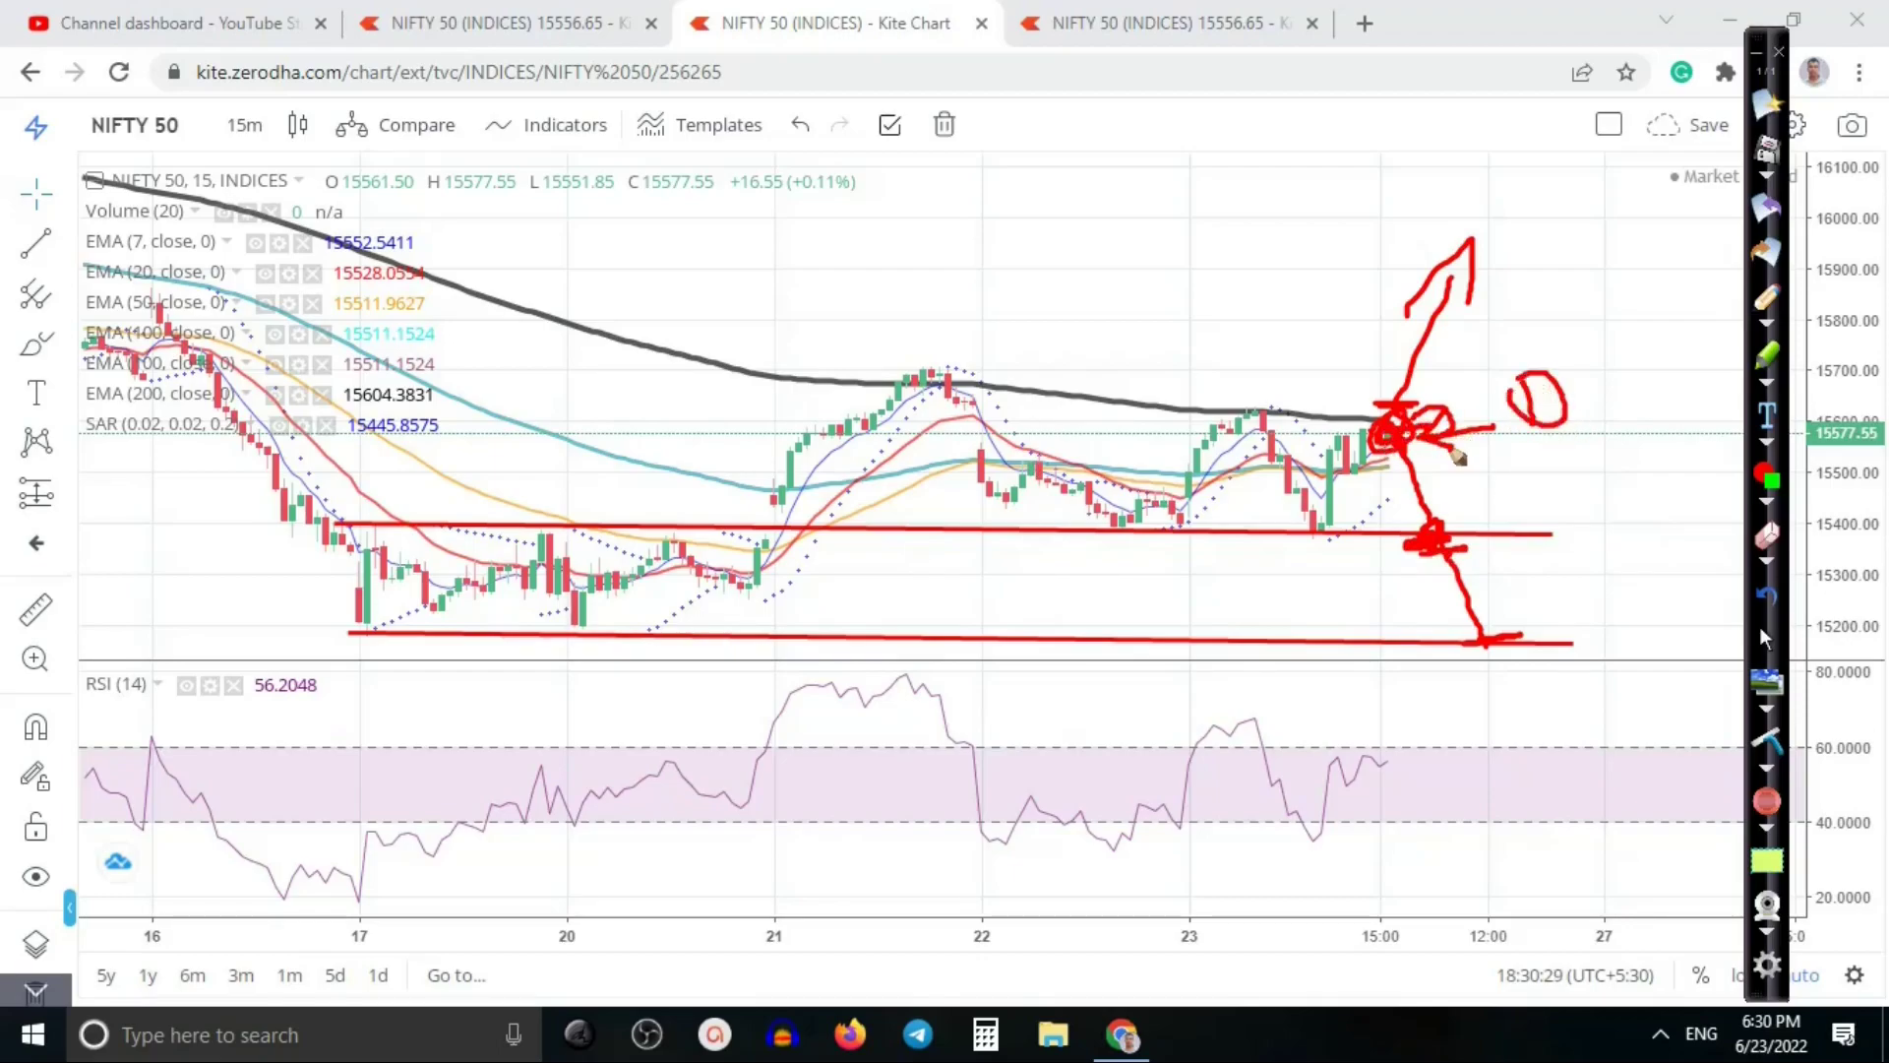
pyautogui.moveTo(1509, 515)
pyautogui.mouseDown()
pyautogui.moveTo(1535, 532)
pyautogui.moveTo(1524, 490)
pyautogui.mouseUp()
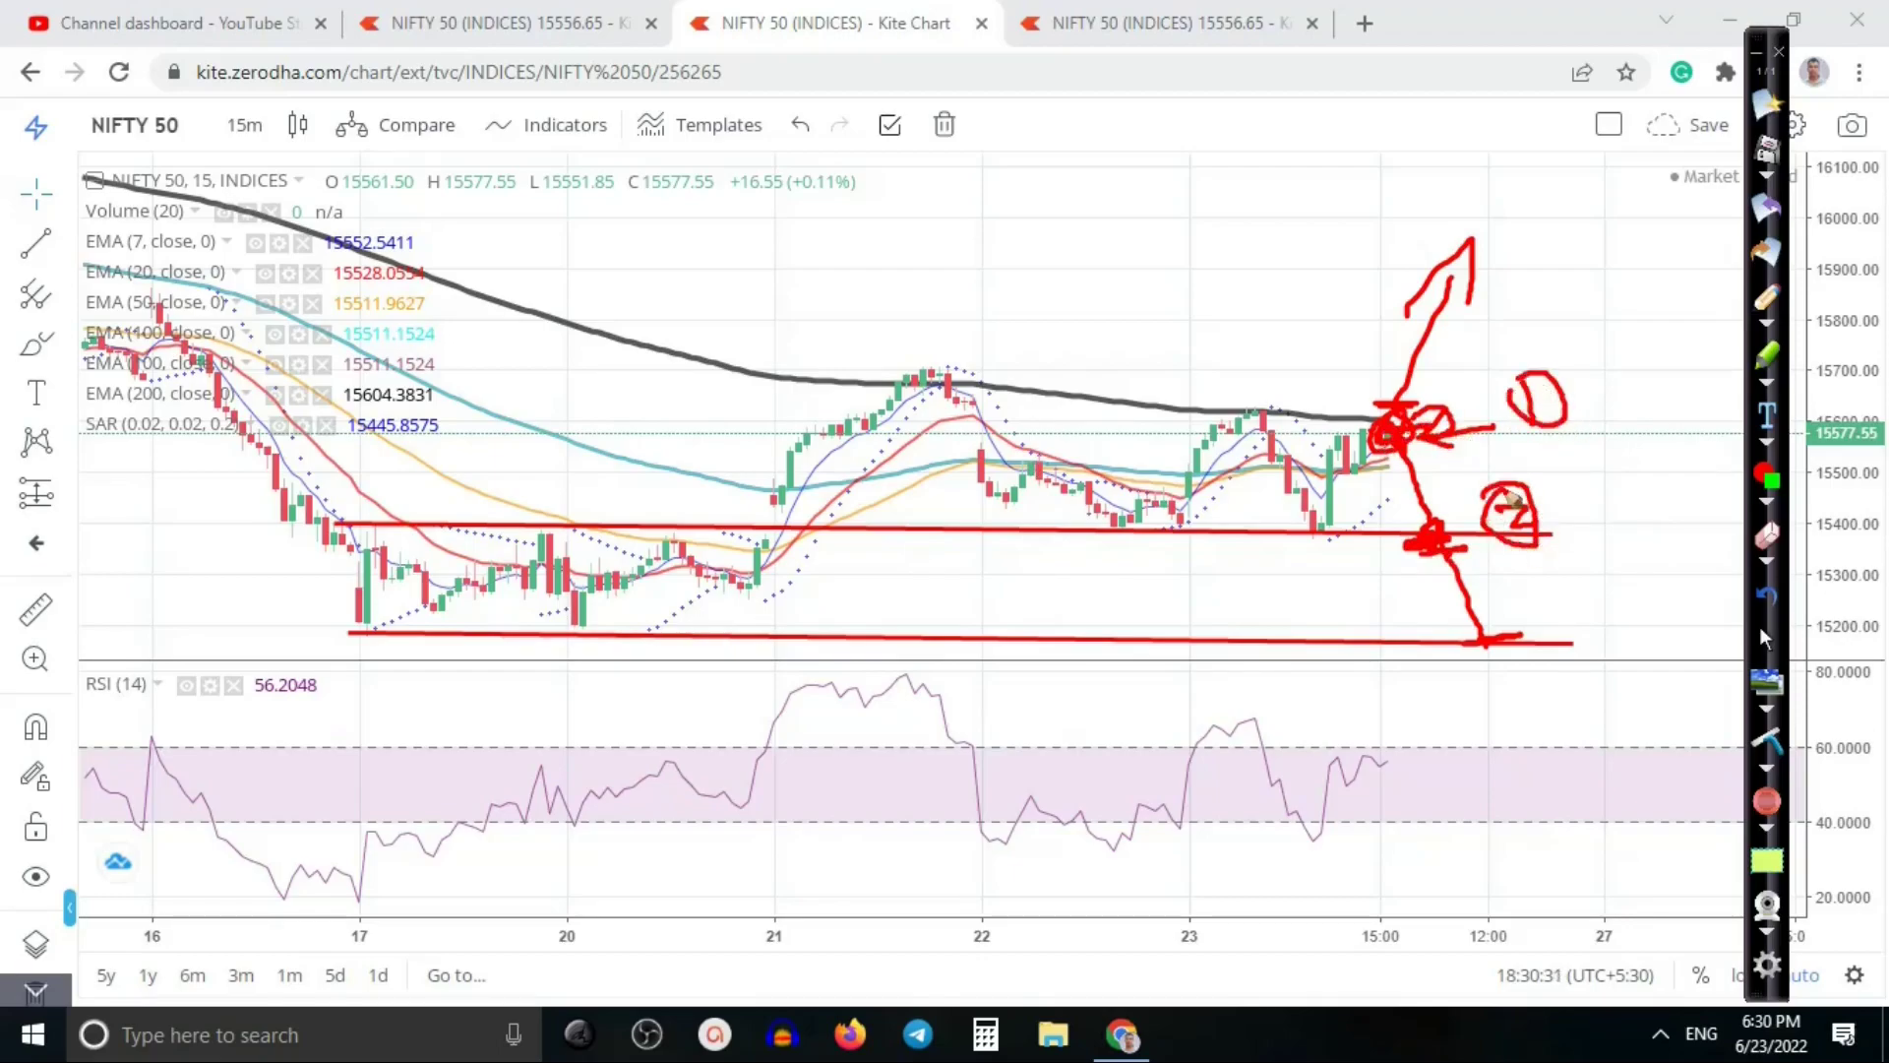
pyautogui.moveTo(1415, 576); pyautogui.dragTo(1461, 522)
pyautogui.moveTo(1521, 640); pyautogui.dragTo(1505, 652)
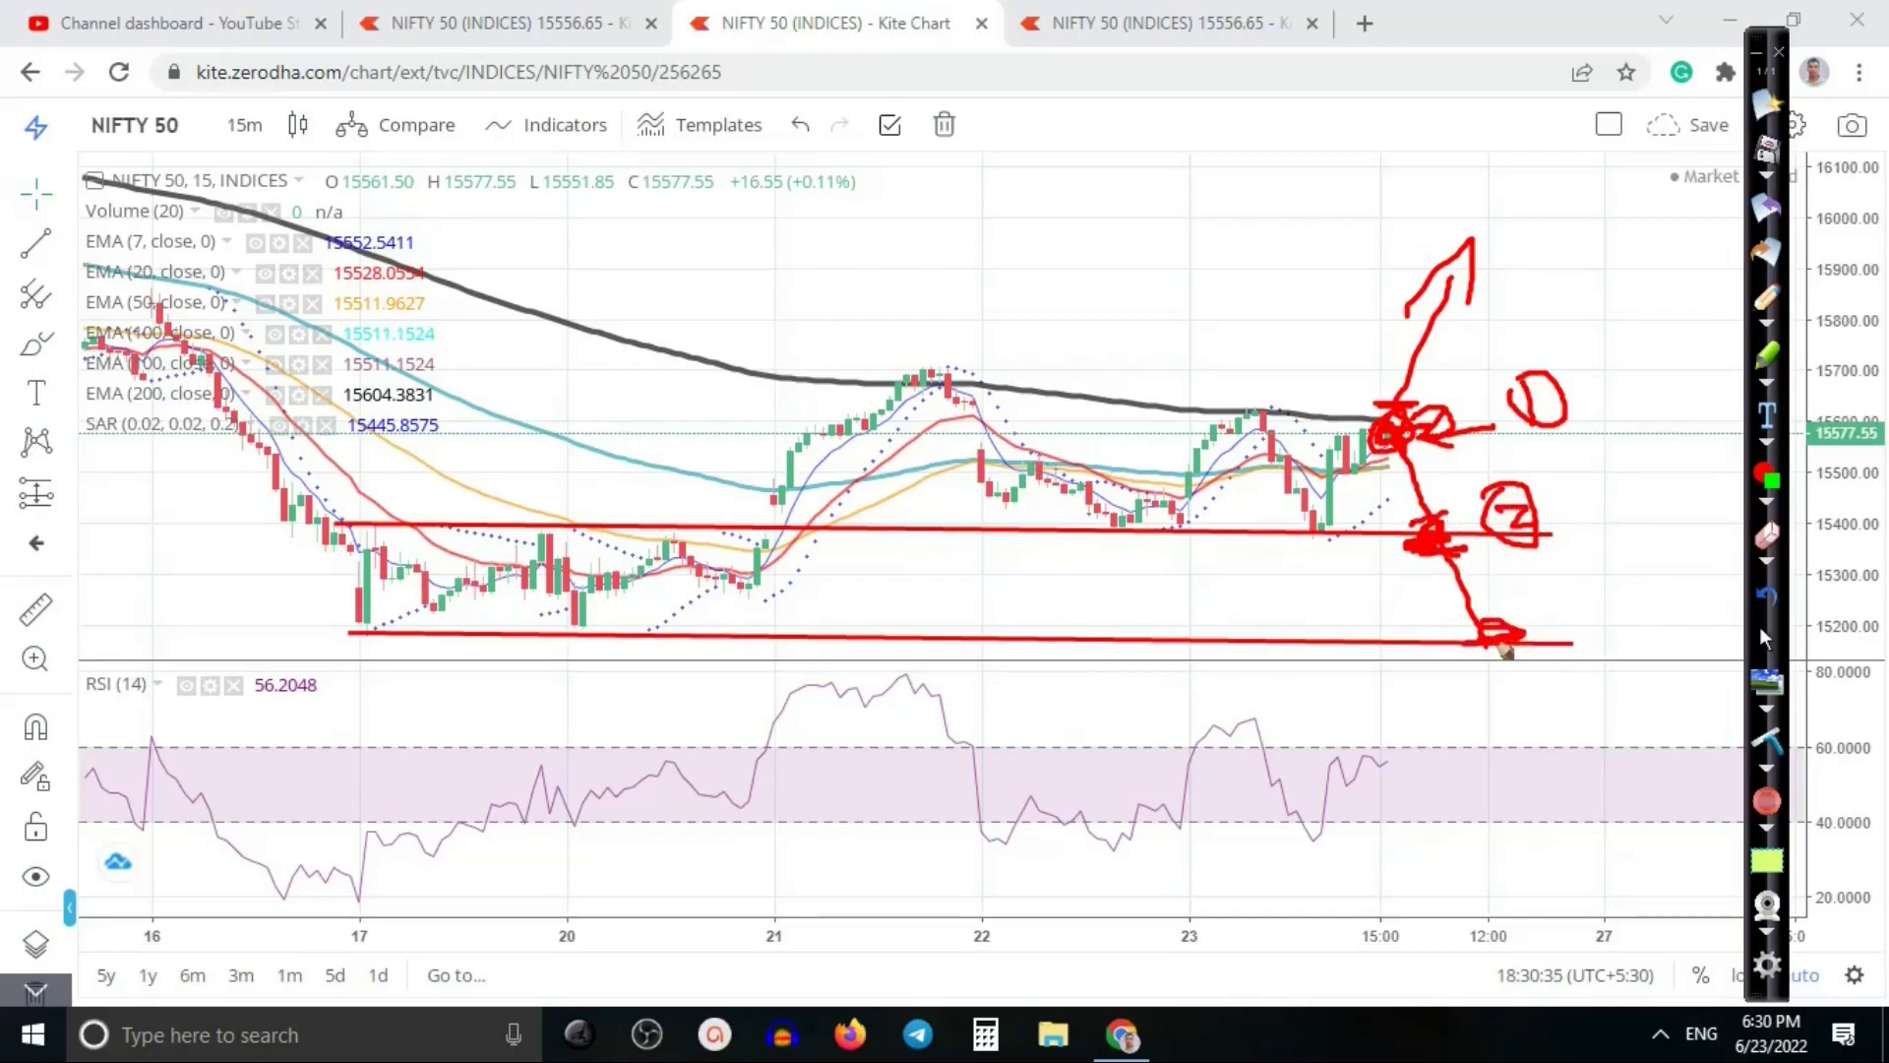